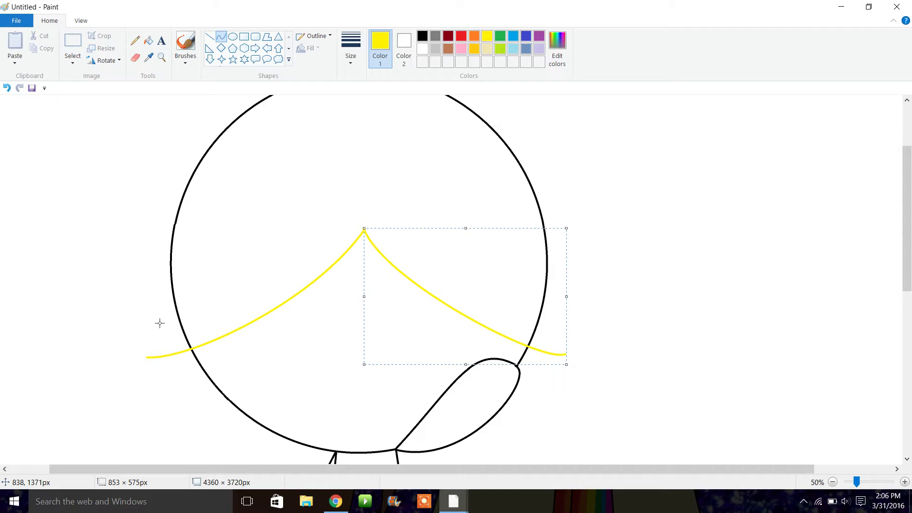
Step: Draw yellow curved hair spikes down the left side of the head and a short yellow spike edge at its lower right side
mouse_move(171, 318)
mouse_down()
mouse_move(143, 367)
mouse_move(167, 342)
mouse_up()
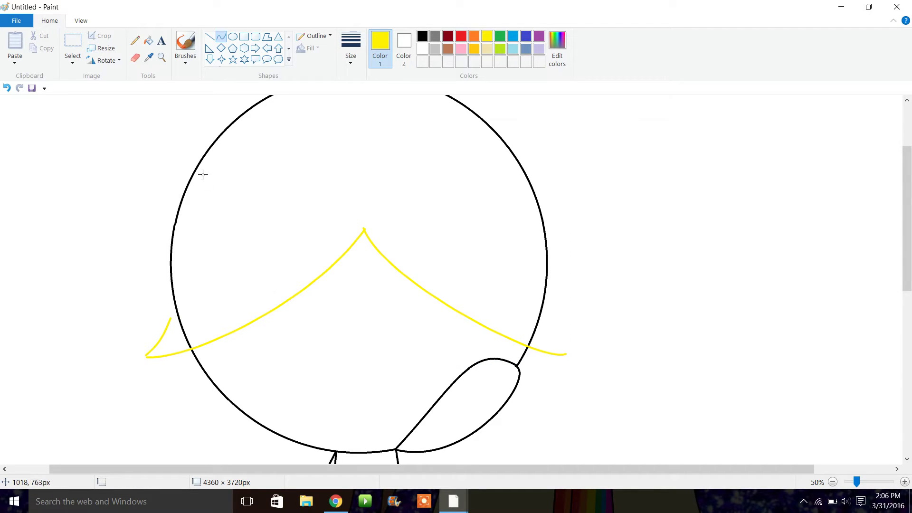
drag(203, 167, 136, 280)
drag(159, 248, 167, 247)
mouse_move(137, 281)
mouse_down()
mouse_move(171, 268)
mouse_move(136, 321)
mouse_move(166, 301)
mouse_move(149, 315)
mouse_move(185, 328)
mouse_move(165, 301)
mouse_move(171, 317)
mouse_move(145, 328)
mouse_up()
click(166, 280)
click(283, 313)
click(146, 329)
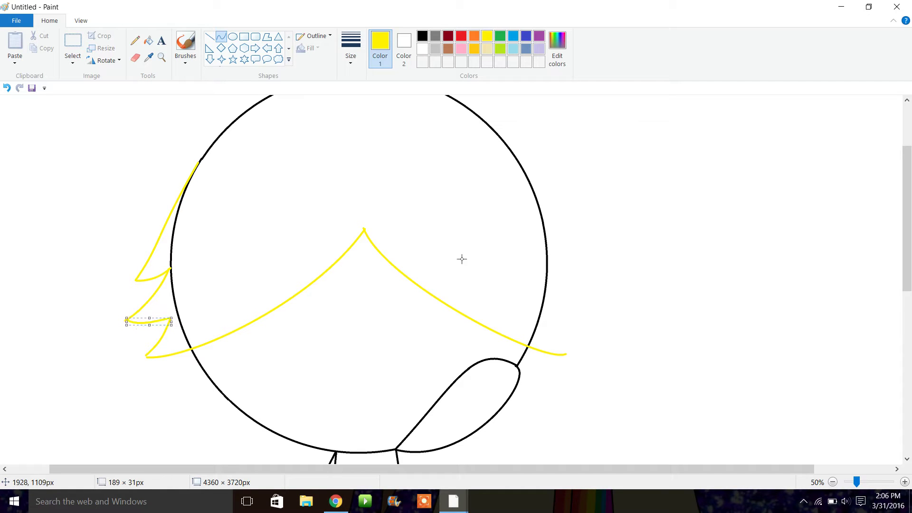
mouse_move(531, 314)
mouse_down()
mouse_move(566, 357)
mouse_move(551, 340)
mouse_up()
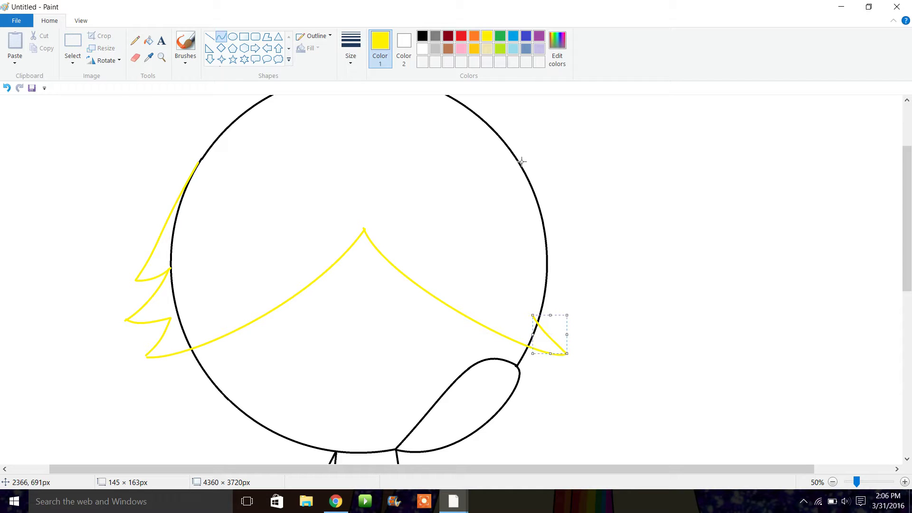
Step: Try to draw the remaining hair spikes on the right side of the head with yellow curves bending around the circle
drag(513, 153, 575, 235)
drag(549, 187, 534, 191)
drag(566, 232, 607, 260)
drag(564, 187, 561, 186)
click(644, 271)
mouse_move(604, 259)
mouse_down()
mouse_move(562, 244)
mouse_move(596, 265)
mouse_move(567, 258)
mouse_move(592, 332)
mouse_move(601, 311)
mouse_up()
click(565, 255)
mouse_move(582, 287)
mouse_down()
mouse_move(568, 308)
mouse_move(534, 316)
mouse_up()
click(653, 323)
drag(614, 322, 561, 340)
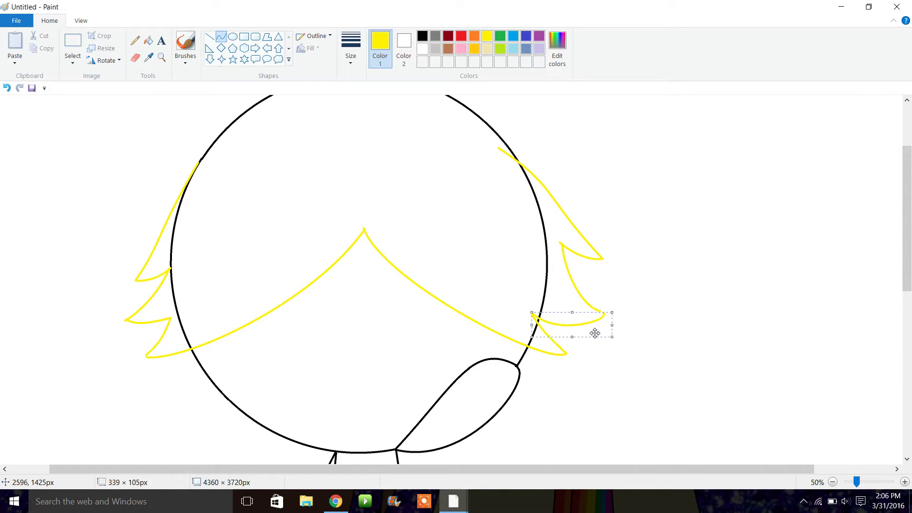
Step: Undo the last yellow hair curves on the right side, keeping only the short lowest spike edge
click(7, 89)
click(7, 88)
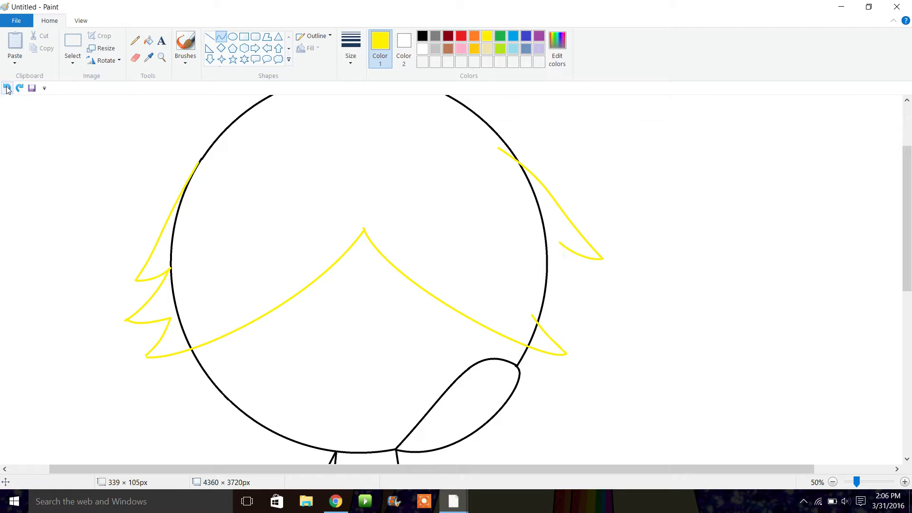
click(7, 88)
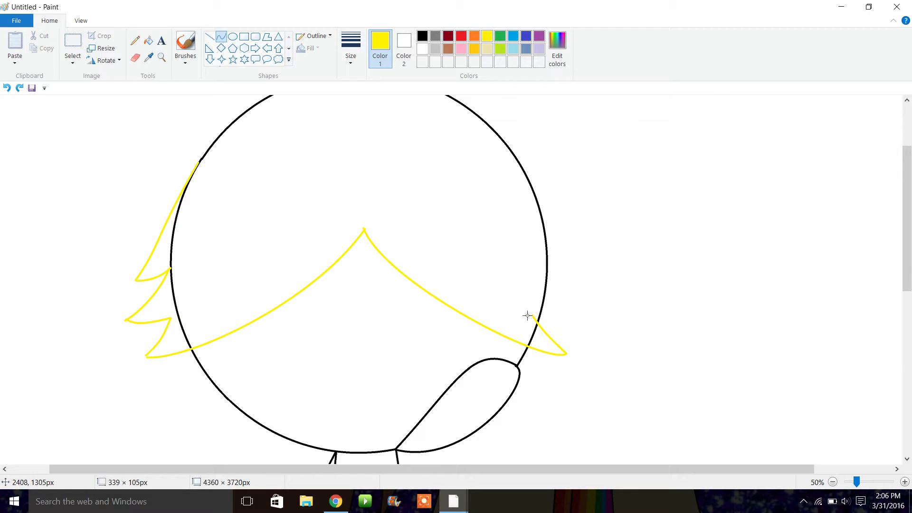
Step: Draw two pointed hair spikes with yellow curves on the right side of the head, from the lowest spike up to the upper head outline
drag(539, 322, 603, 349)
click(573, 342)
mouse_move(532, 255)
mouse_down()
mouse_move(608, 352)
mouse_move(556, 295)
mouse_up()
click(576, 320)
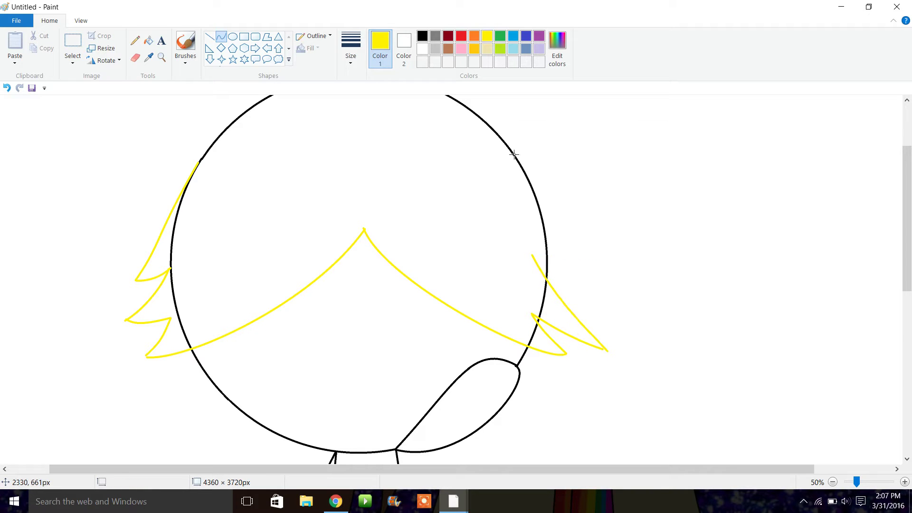
drag(494, 143, 610, 272)
drag(572, 216, 557, 248)
click(663, 321)
drag(610, 273, 595, 285)
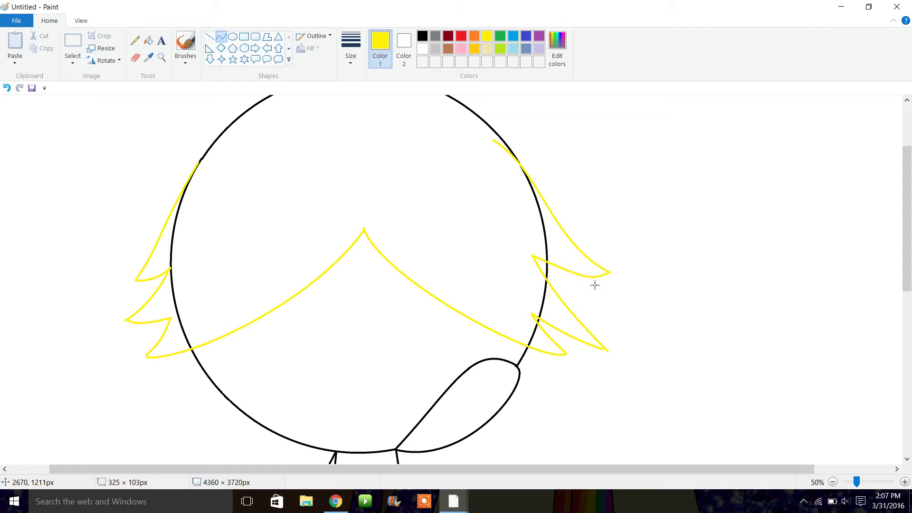
click(578, 281)
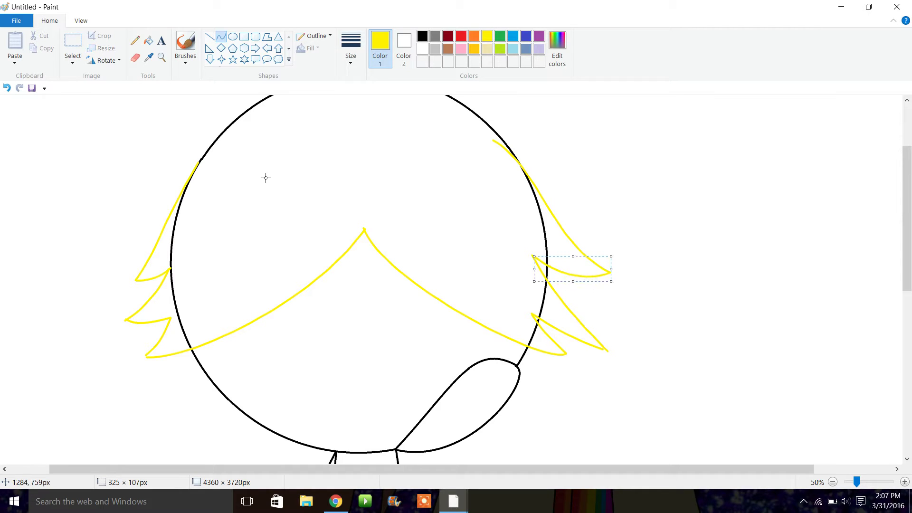
Step: Get a close view of the lower right hair spikes and set the drawing colour to dark red
click(162, 57)
click(561, 324)
click(494, 318)
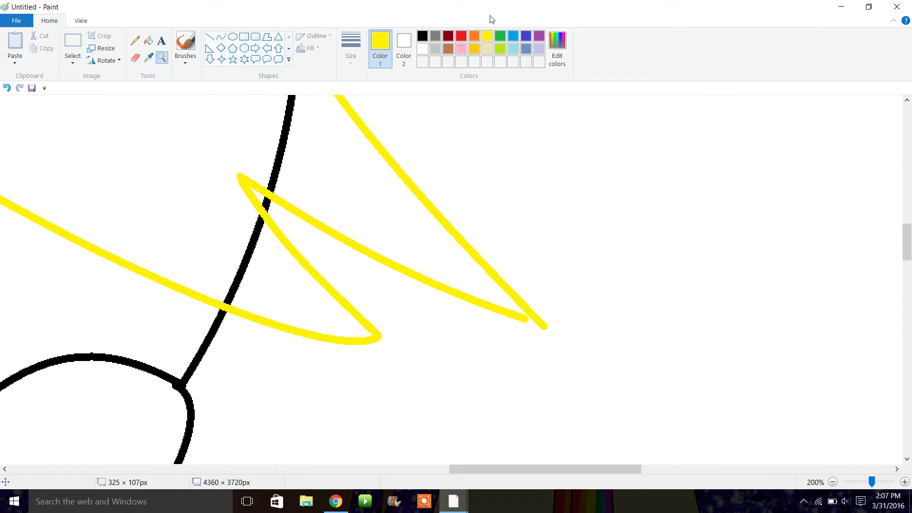
click(453, 39)
Step: Try a dark red curve across the notch between the two lowest right hair spikes, and undo it
click(221, 37)
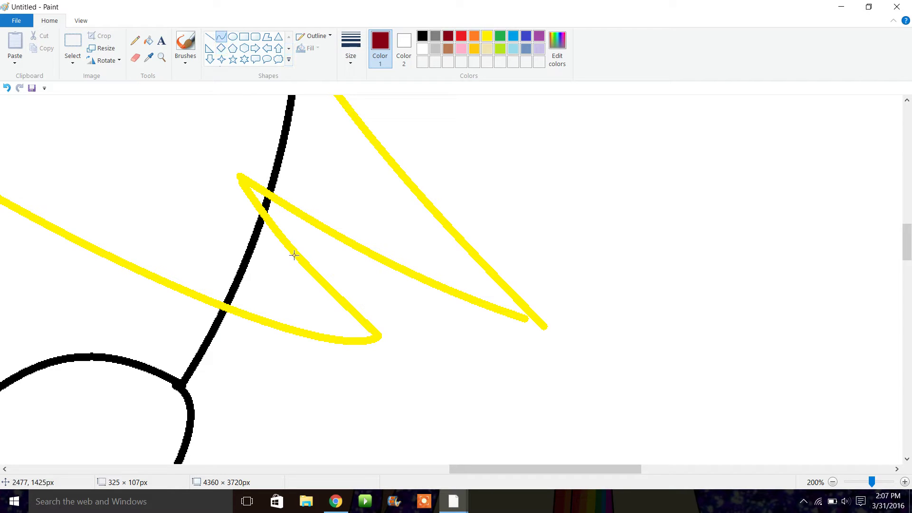
mouse_move(296, 258)
mouse_down()
mouse_move(328, 225)
mouse_move(297, 229)
mouse_move(270, 209)
mouse_up()
drag(907, 242, 907, 231)
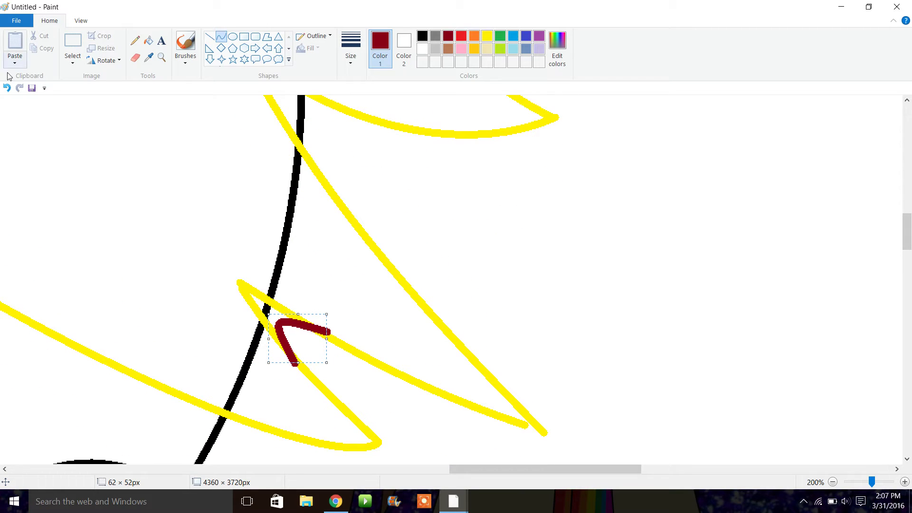
click(7, 88)
Step: Draw dark red corner lines inside both notches between the right hair spikes, using the Pencil at its thickest size
click(138, 44)
click(351, 48)
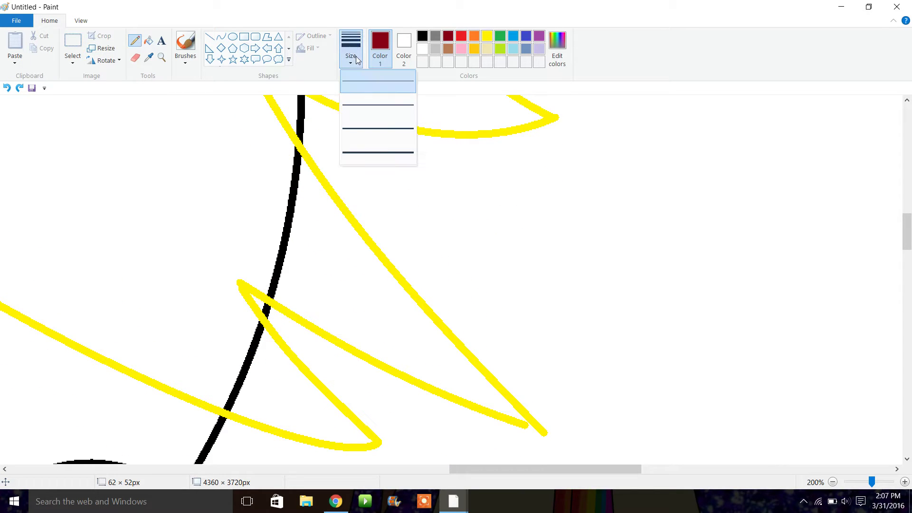
click(387, 150)
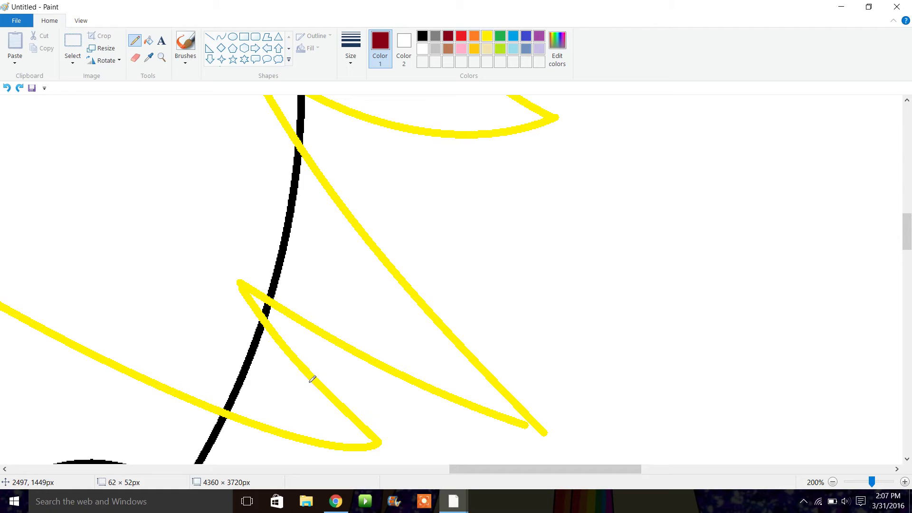
drag(309, 359, 312, 327)
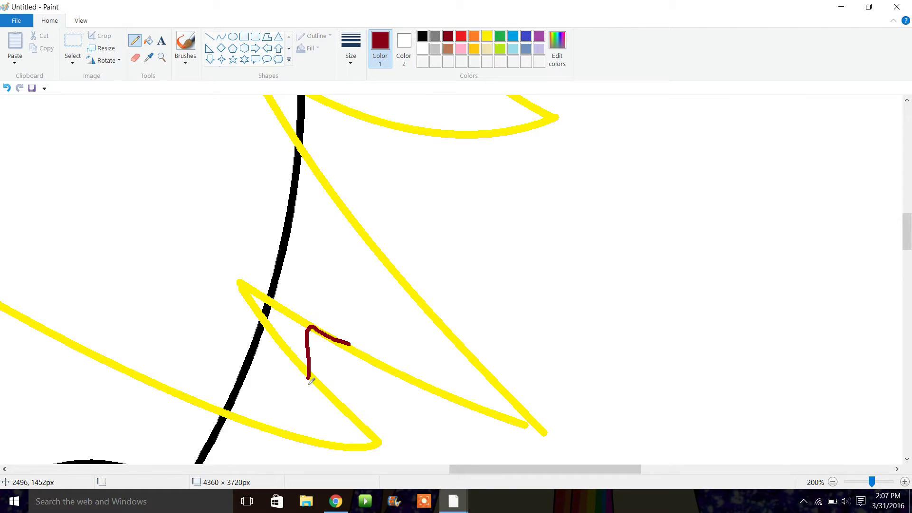
drag(907, 232, 907, 220)
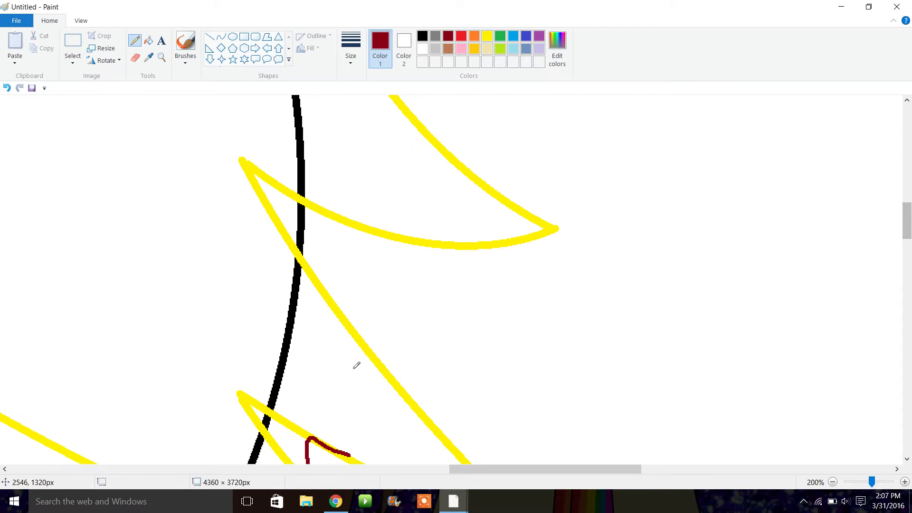
mouse_move(335, 313)
mouse_down()
mouse_move(323, 239)
mouse_move(380, 249)
mouse_move(415, 244)
mouse_up()
mouse_move(907, 219)
mouse_down()
mouse_move(907, 185)
mouse_move(908, 214)
mouse_up()
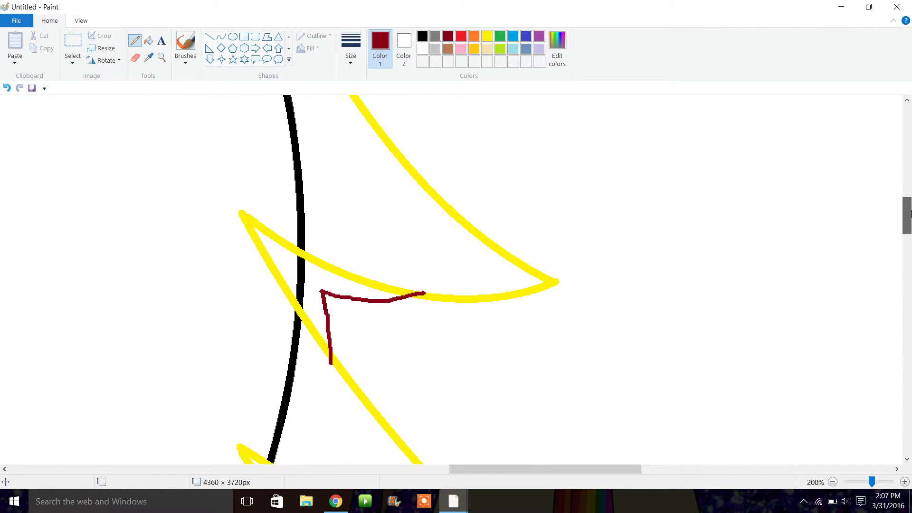
Step: Fill the black head outline inside the right hair and the yellow notch tips behind the dark red corners with white
click(846, 482)
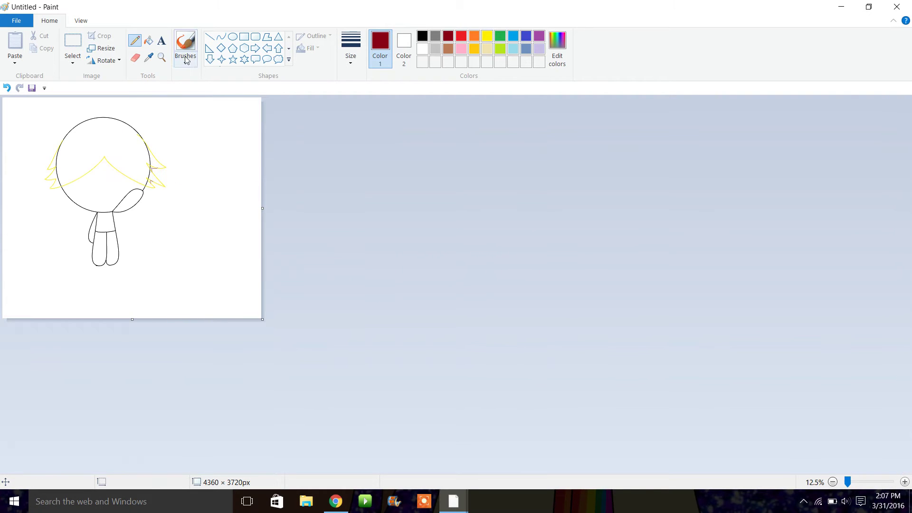
click(161, 57)
click(197, 154)
click(415, 247)
click(480, 252)
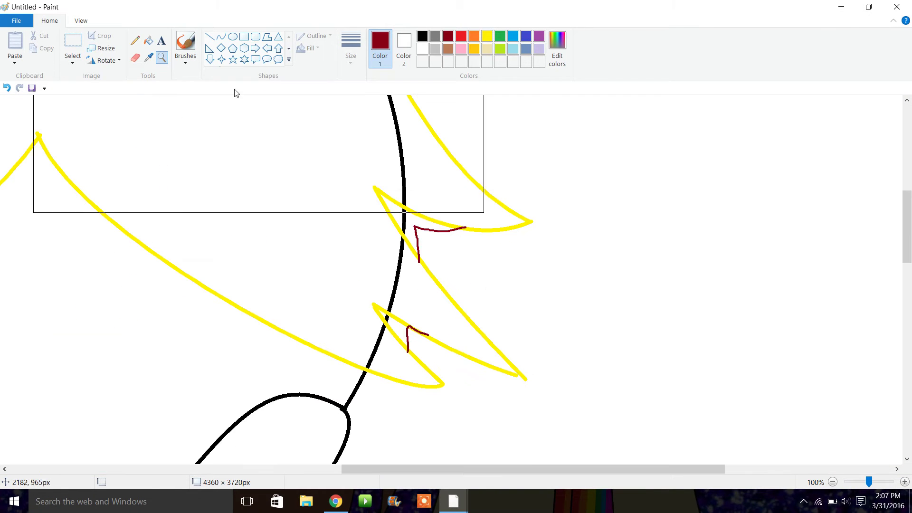
click(148, 40)
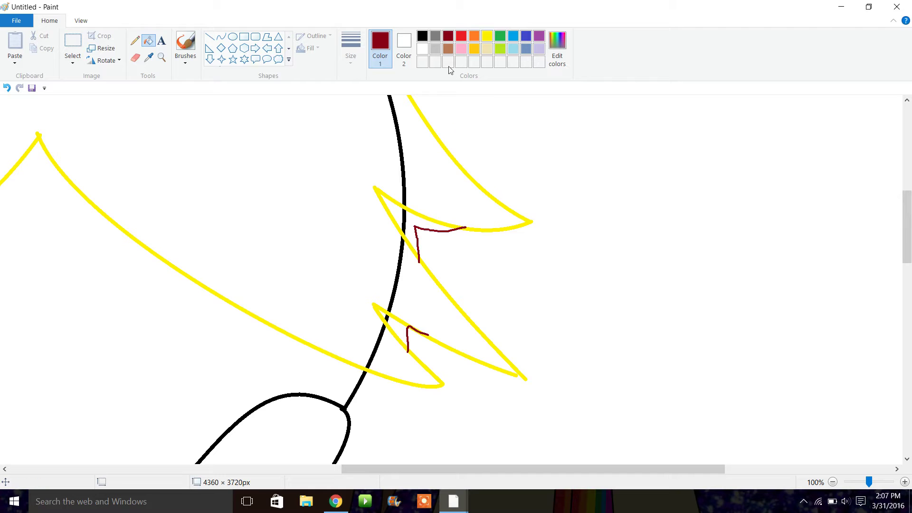
click(423, 49)
click(404, 186)
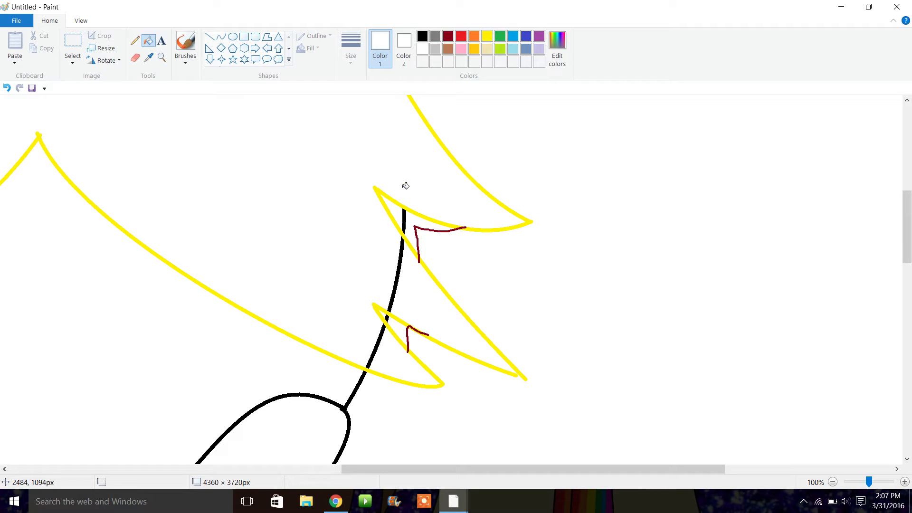
click(421, 218)
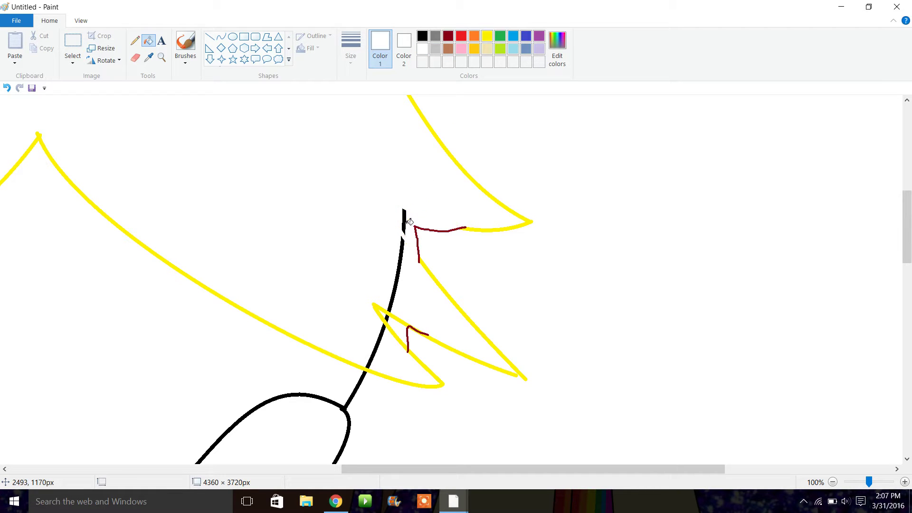
click(402, 257)
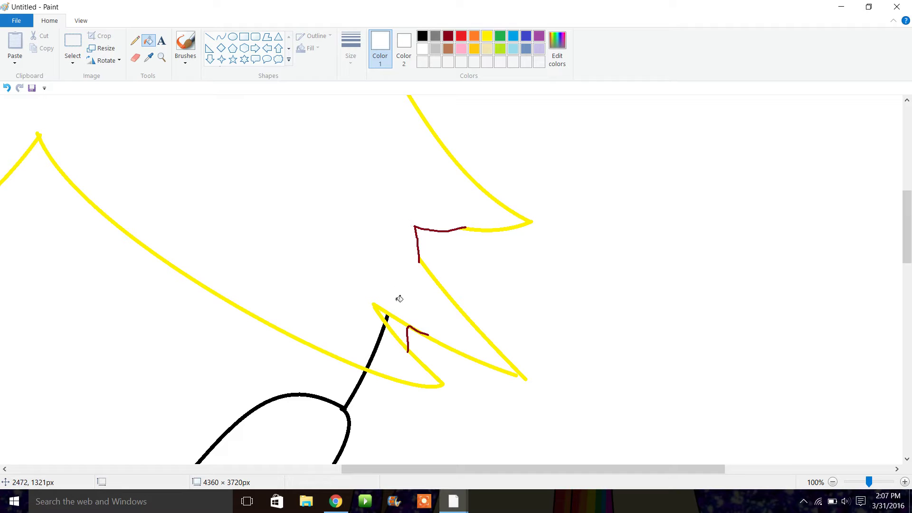
click(389, 315)
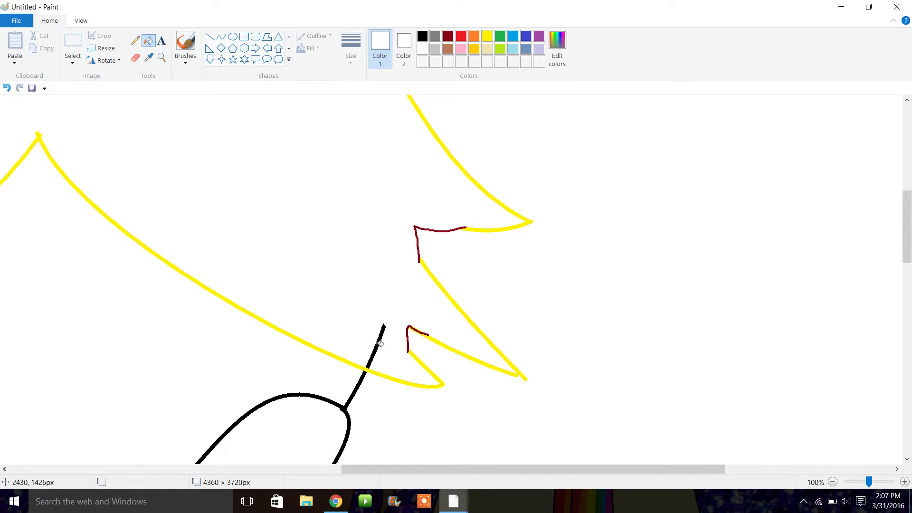
click(383, 344)
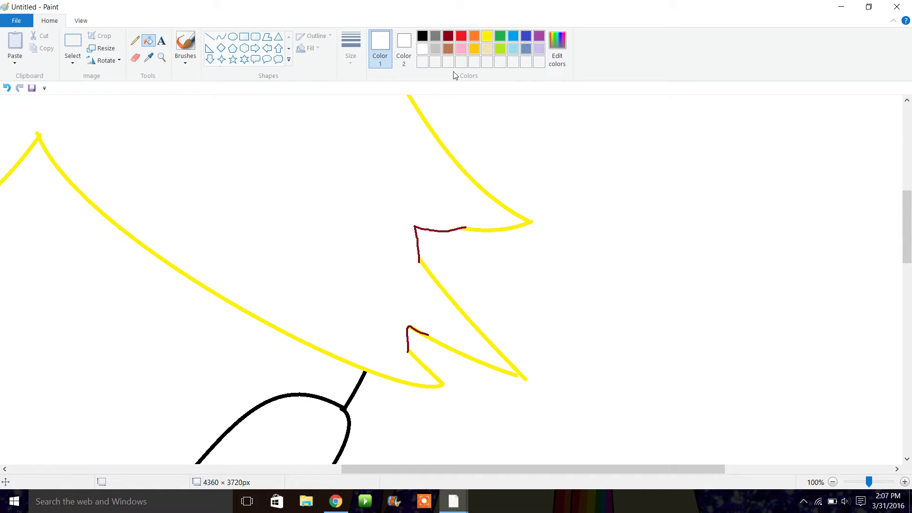
Step: Fill the yellow outlines of the fringe and right hair spikes, and the connected black outline at the raised arm, with dark red
click(449, 36)
click(415, 357)
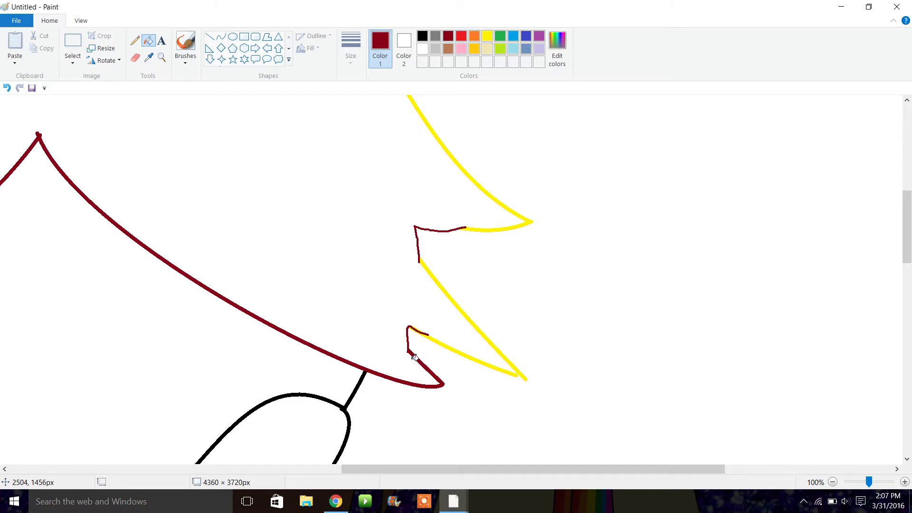
click(431, 339)
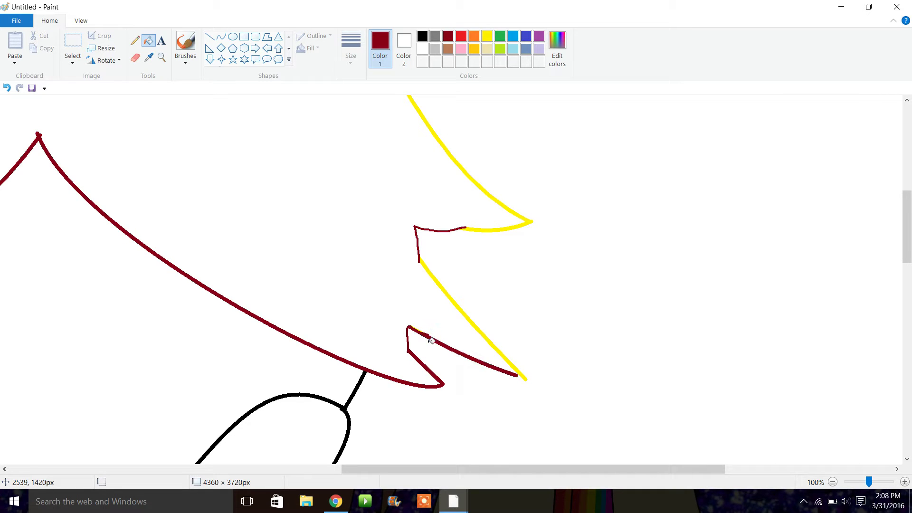
click(508, 362)
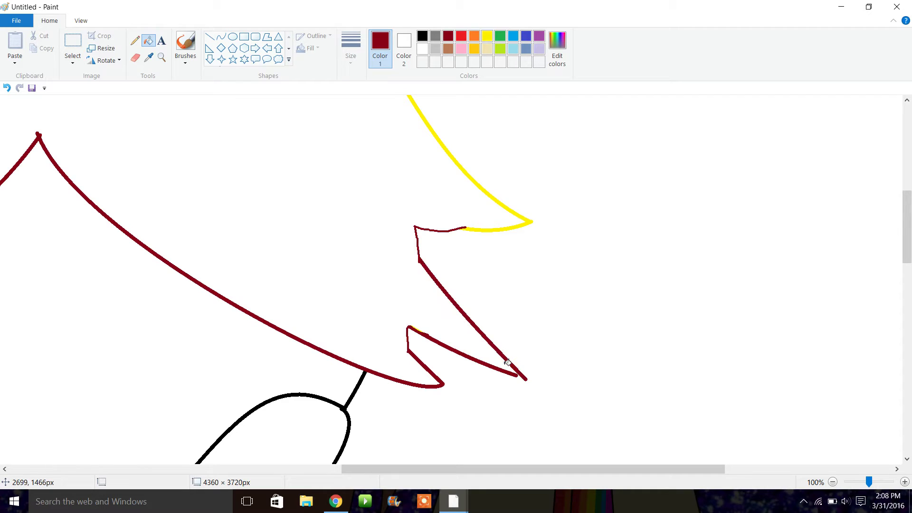
click(134, 41)
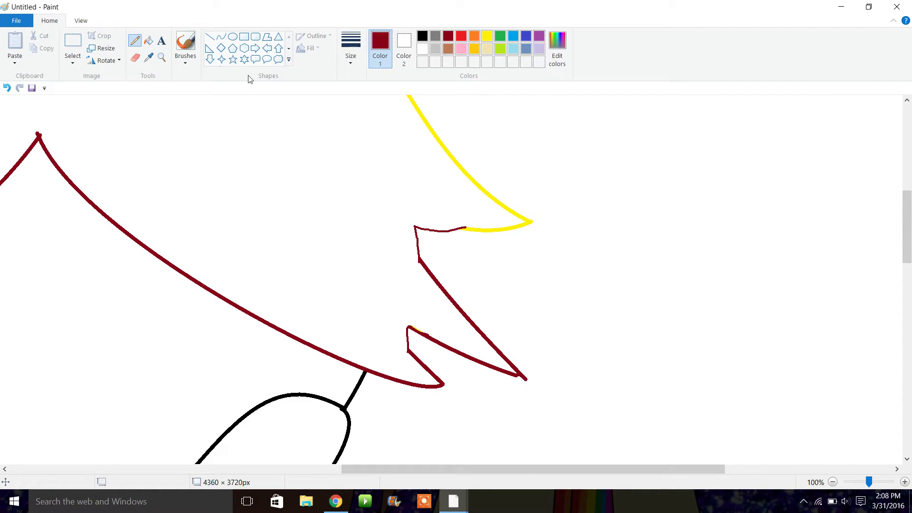
click(148, 41)
click(439, 138)
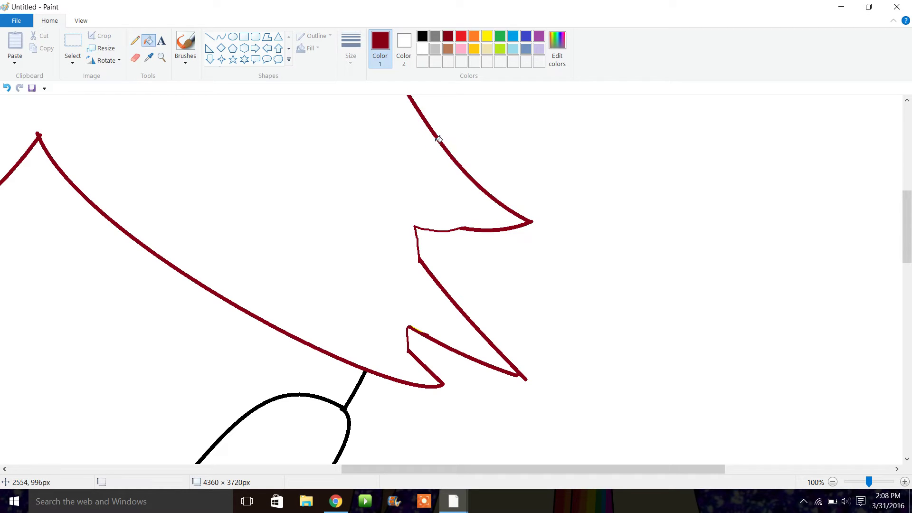
click(344, 406)
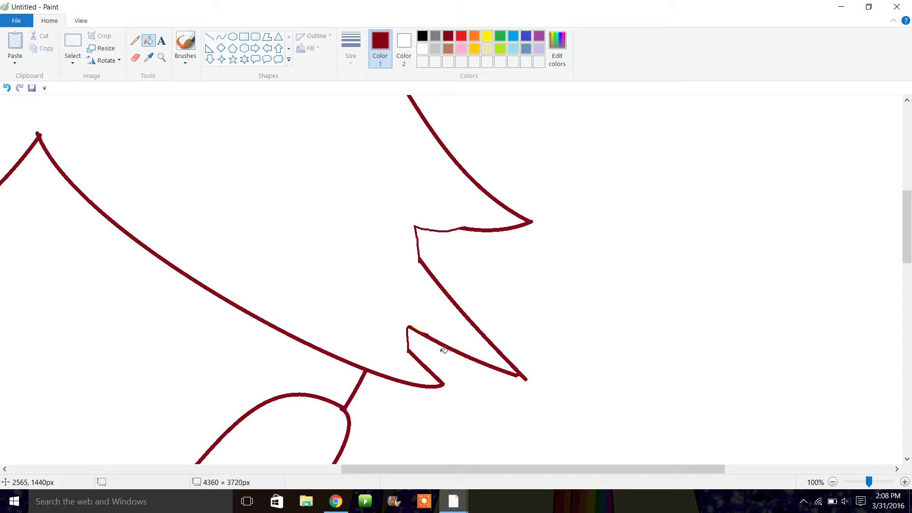
Step: Try a yellow fill inside the hair area, and fill it white again
click(487, 38)
click(312, 186)
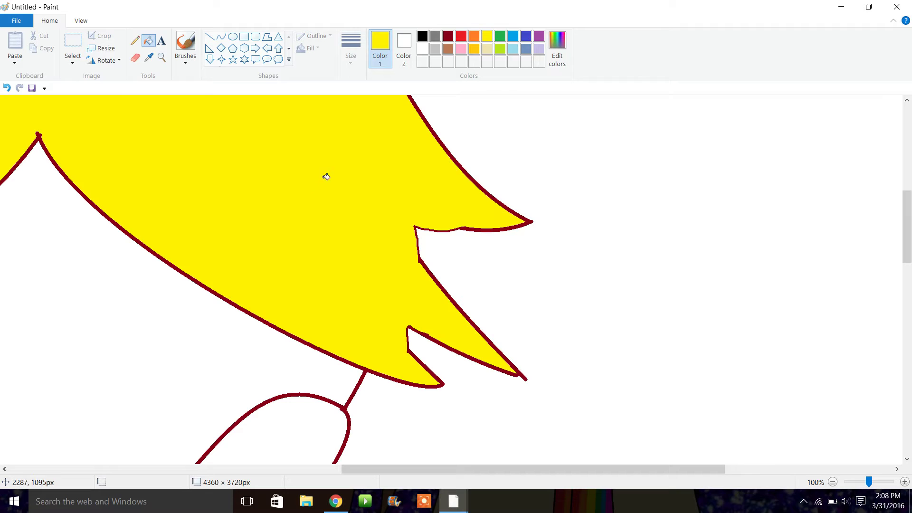
click(423, 49)
click(293, 190)
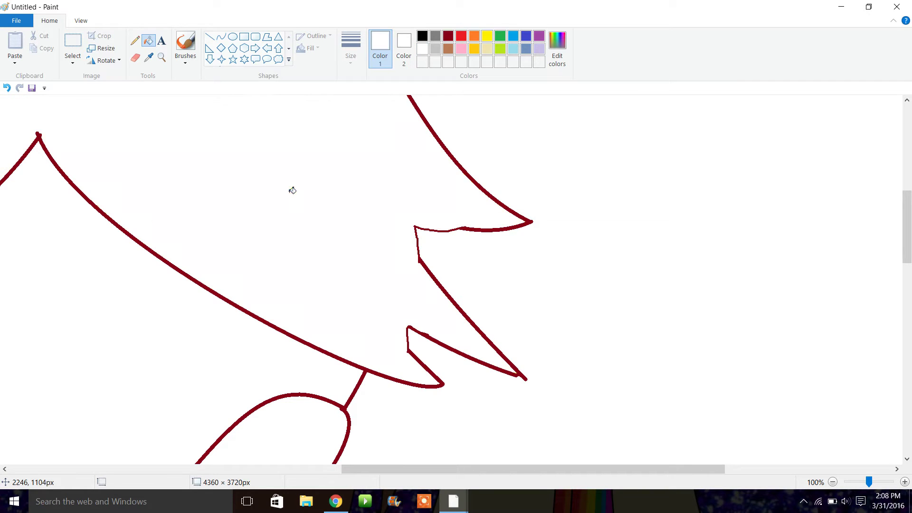
Step: Erase the joint with the yellow edge and fill the black head outline inside the left side of the hair with white
click(832, 482)
click(832, 482)
click(832, 481)
click(162, 57)
click(138, 134)
click(199, 175)
click(281, 217)
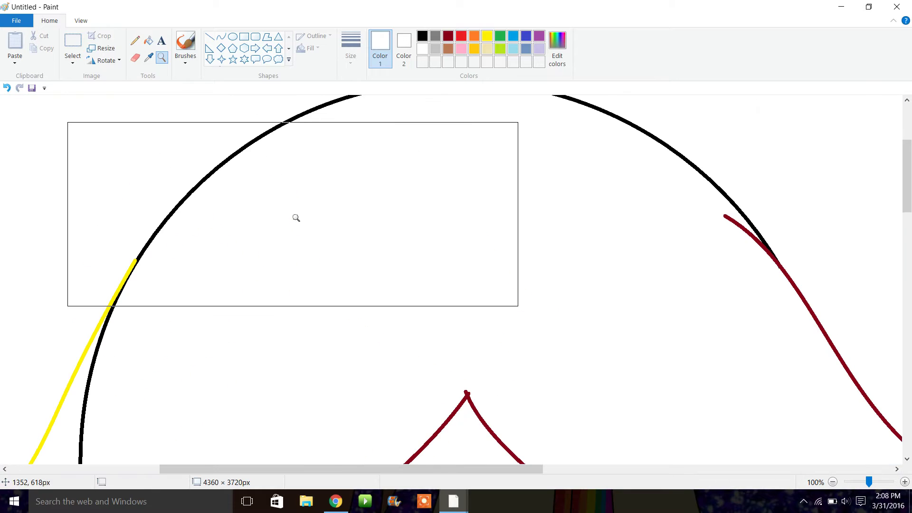
click(135, 57)
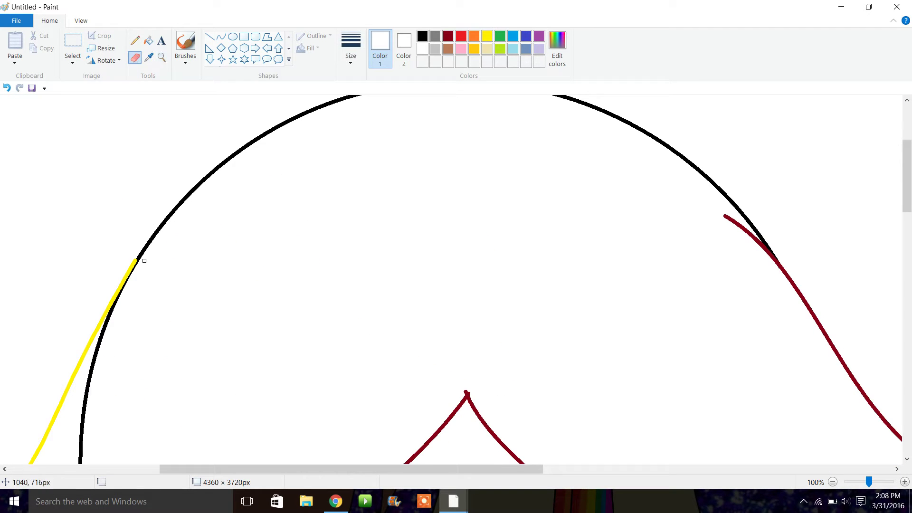
click(149, 41)
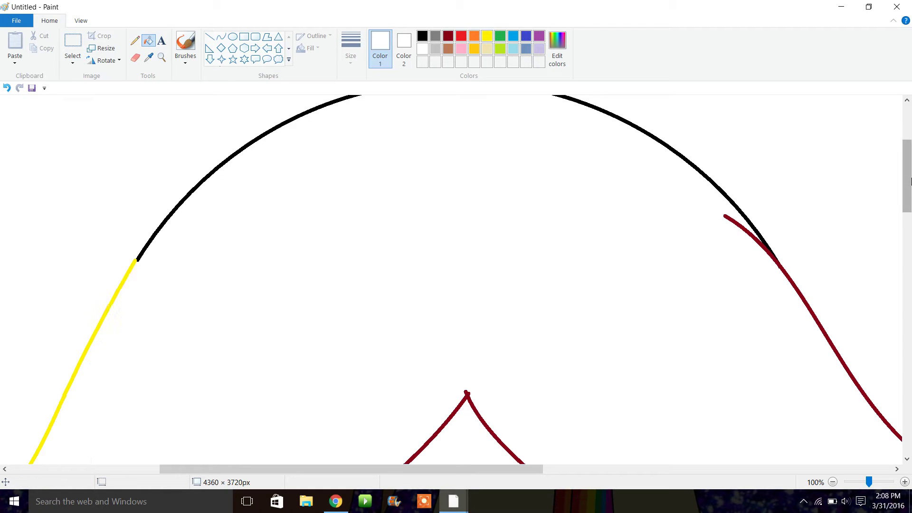
Step: Join the lowest yellow spike on the left to the fringe tip with a short black Pencil line
scroll(587, 429, down, 5)
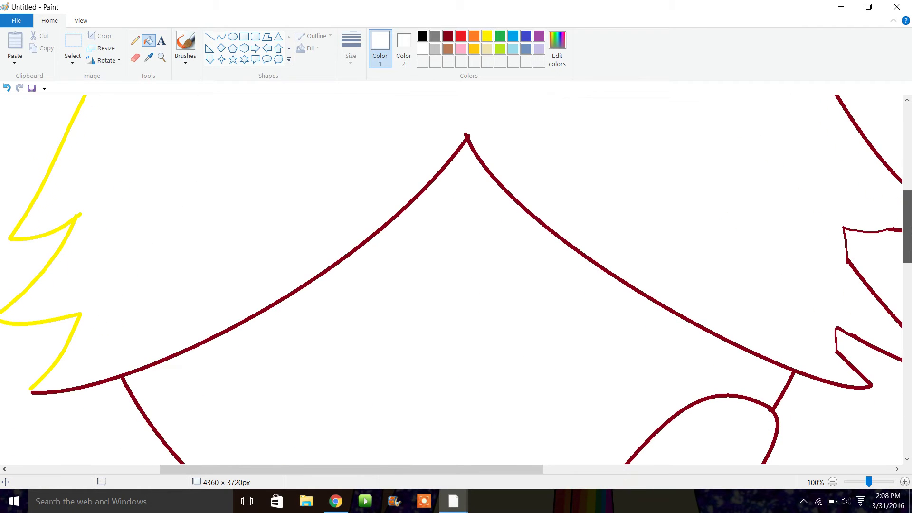
click(135, 41)
click(422, 36)
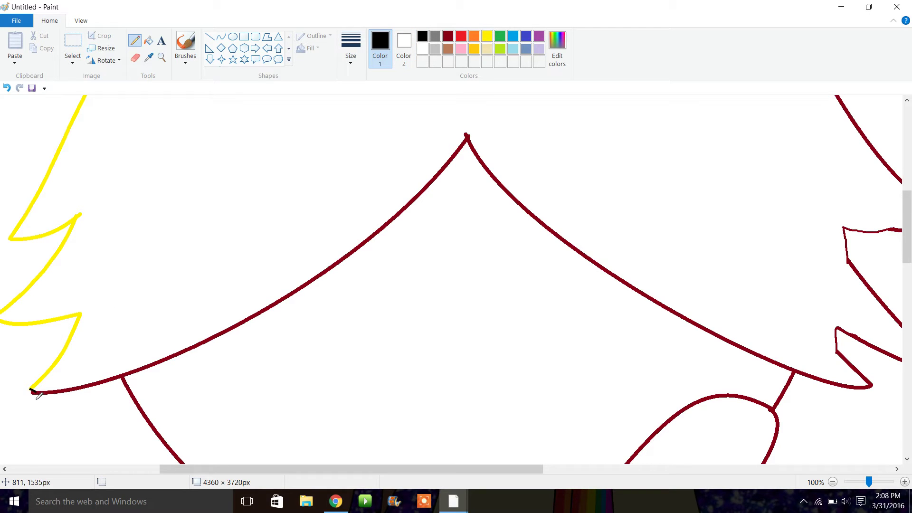
drag(195, 466, 137, 463)
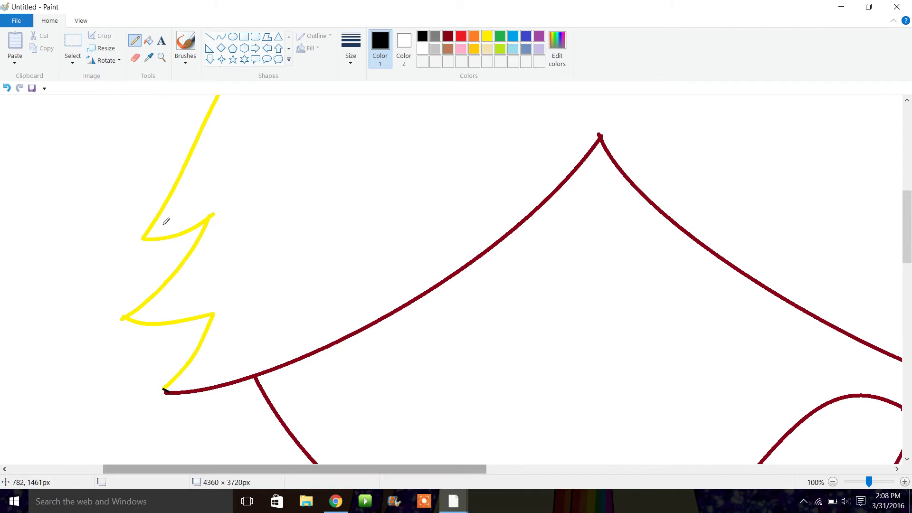
Step: Fill the left hair outline, its short black joint and the black arc over the top of the head with dark red
click(149, 41)
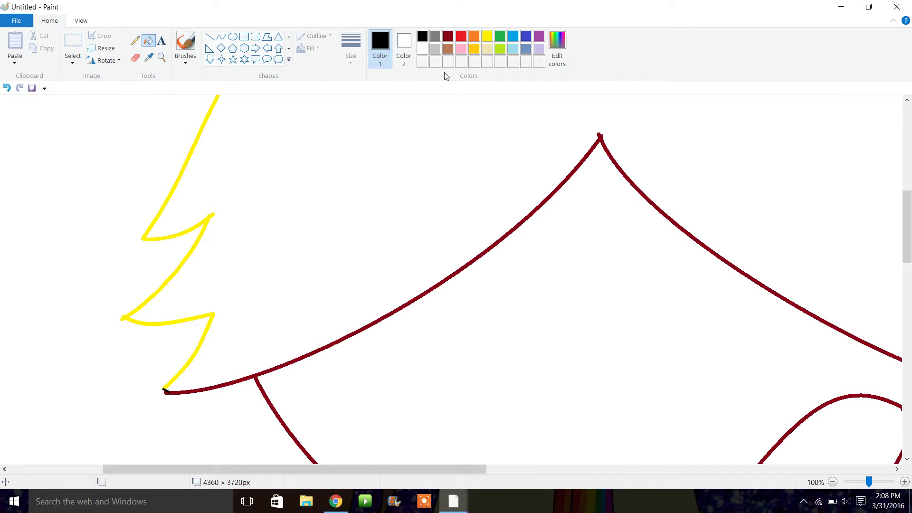
click(448, 36)
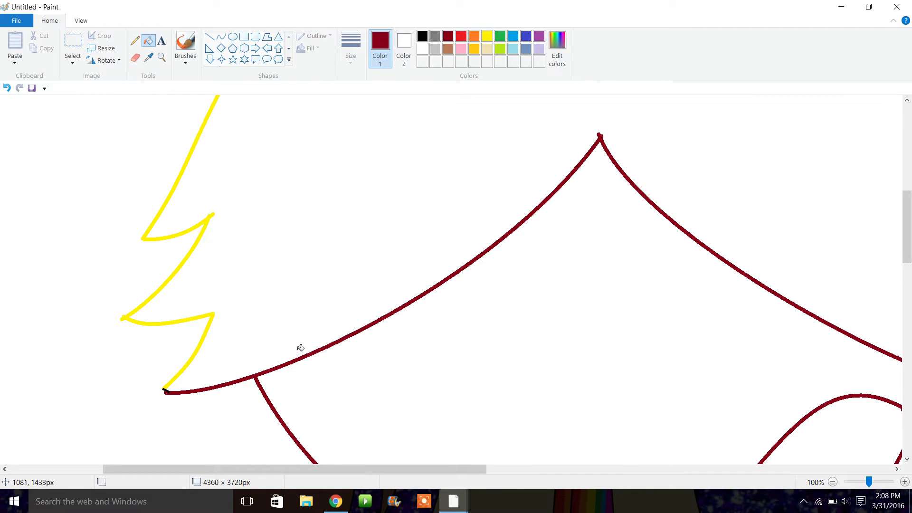
click(168, 391)
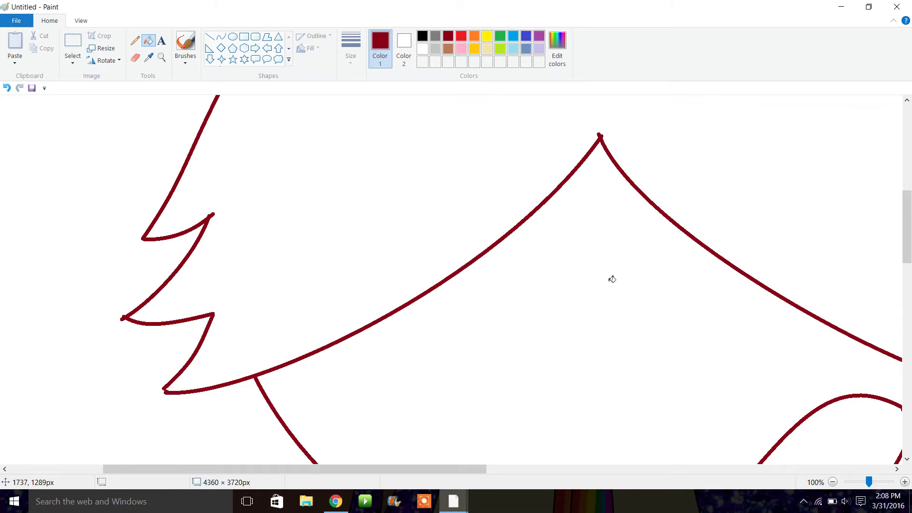
scroll(902, 278, up, 5)
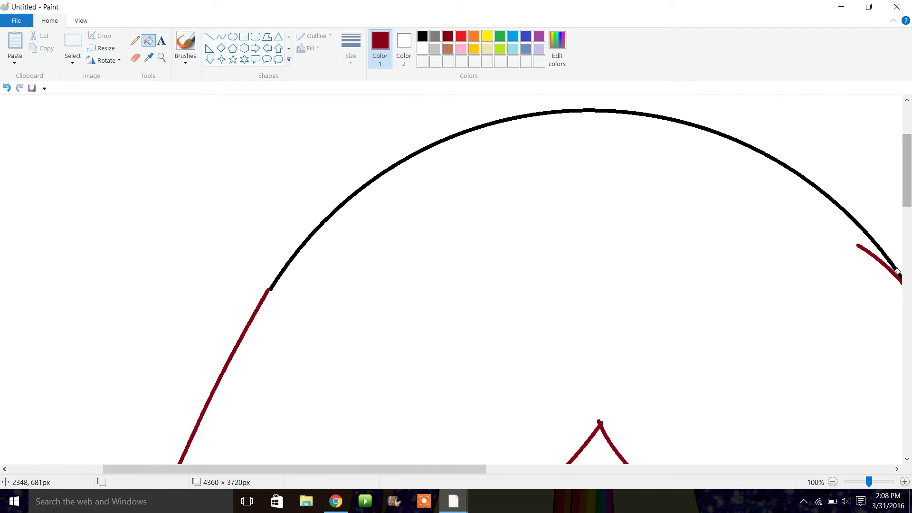
click(890, 260)
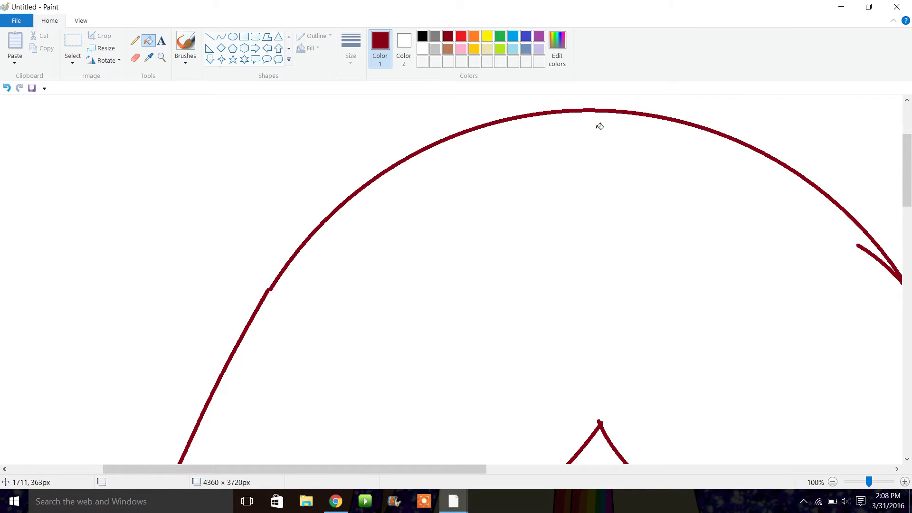
Step: Fill the hair area with black and recolour it yellow
click(423, 40)
click(446, 201)
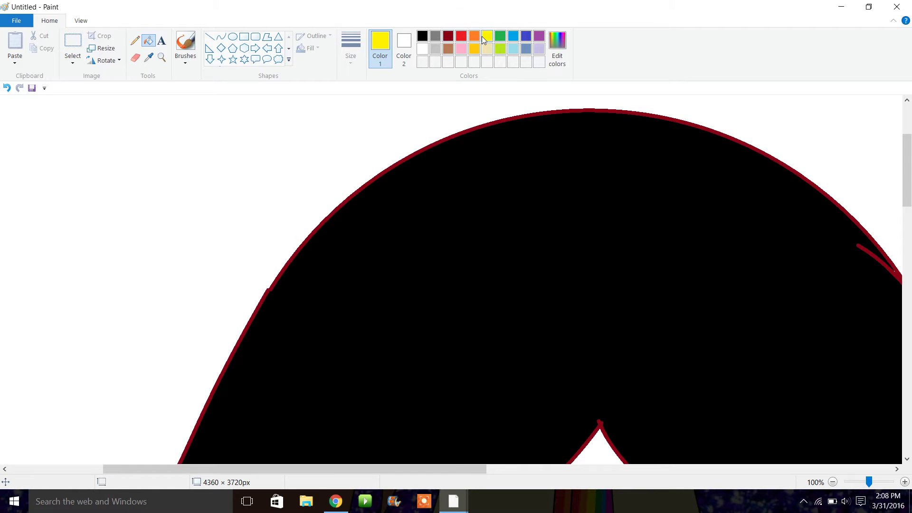
click(486, 36)
click(506, 238)
Step: Fill the connected dark red outlines of the hair, face, arms and body with black
scroll(864, 204, down, 10)
scroll(897, 222, down, 5)
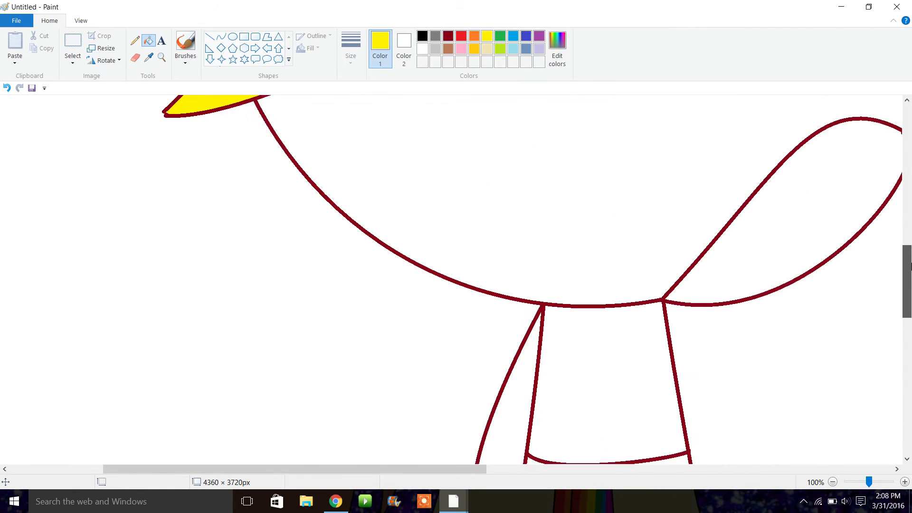
scroll(907, 257, up, 1)
scroll(908, 268, up, 1)
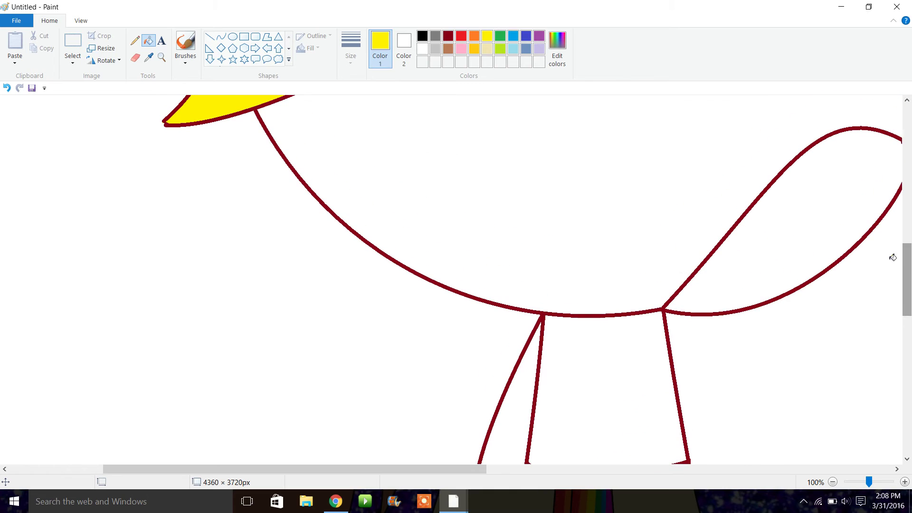
click(423, 36)
click(256, 112)
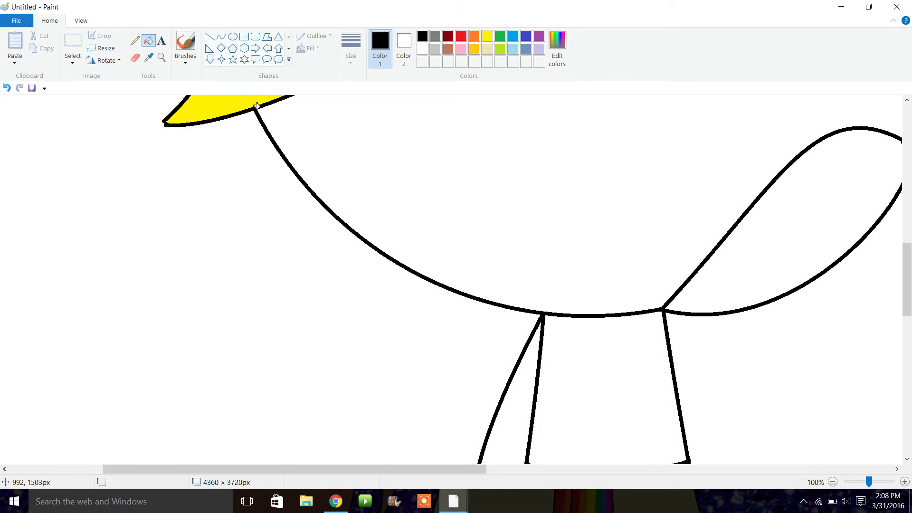
Step: Draw the back hair below the left side of the face with black curves, from the fringe through a notch to the arm
click(221, 36)
mouse_move(255, 108)
mouse_down()
mouse_move(361, 318)
mouse_move(426, 352)
mouse_up()
mouse_move(342, 232)
mouse_down()
mouse_move(277, 242)
mouse_move(279, 259)
mouse_up()
drag(426, 352, 421, 337)
click(503, 342)
drag(409, 291, 524, 361)
click(461, 342)
Step: Draw matching back hair on the right with black curves, from under the fringe through a notch to the torso
drag(424, 467, 513, 466)
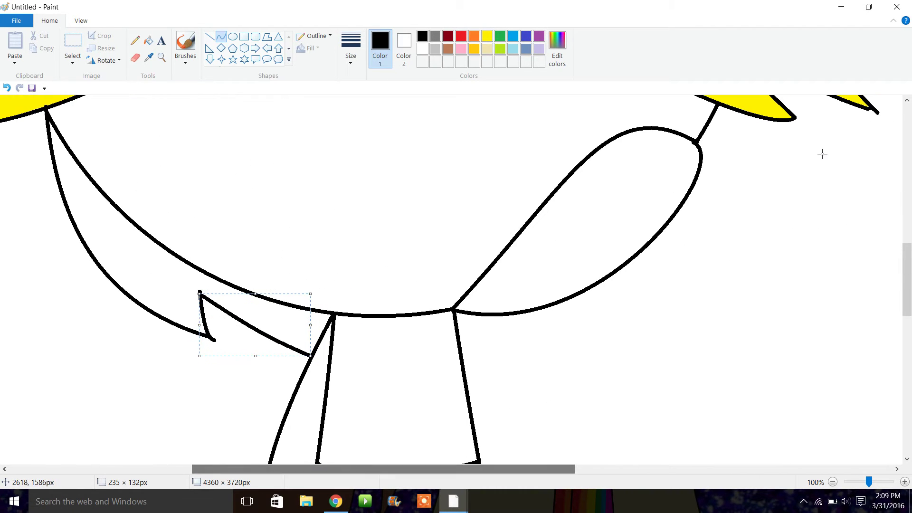
mouse_move(767, 124)
mouse_down()
mouse_move(568, 360)
mouse_move(553, 349)
mouse_up()
mouse_move(617, 328)
mouse_down()
mouse_move(670, 301)
mouse_move(643, 318)
mouse_up()
click(578, 338)
mouse_move(553, 349)
mouse_down()
mouse_move(557, 312)
mouse_move(462, 343)
mouse_move(523, 340)
mouse_up()
click(554, 350)
click(740, 374)
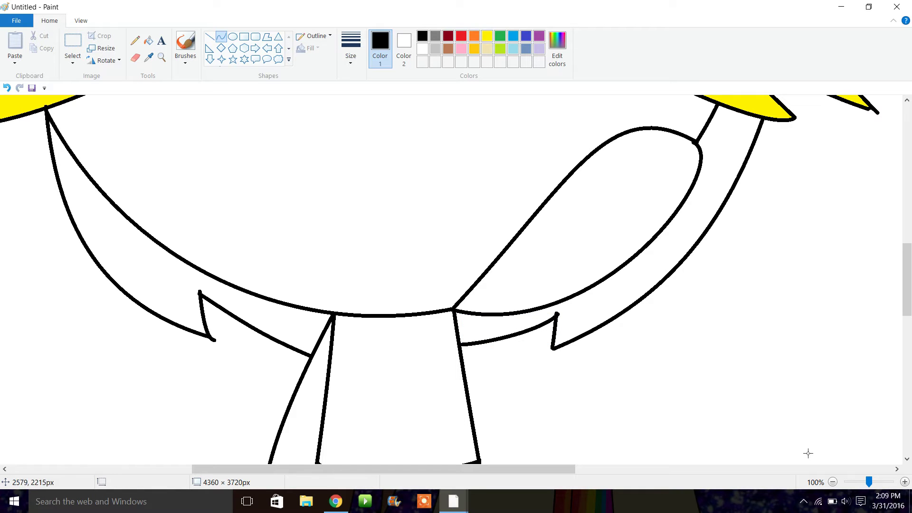
Step: Fill the back hair sections on both sides of the face with yellow
scroll(798, 450, down, 2)
scroll(186, 96, up, 2)
click(148, 40)
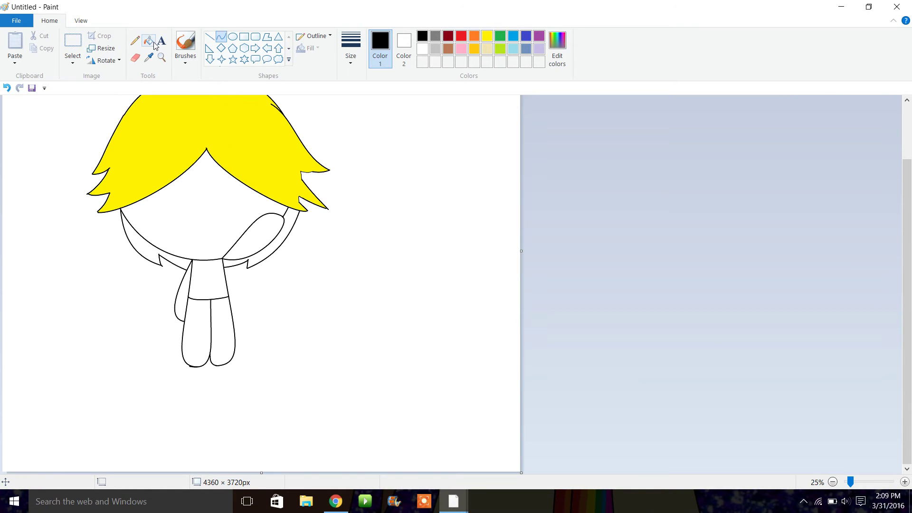
click(486, 36)
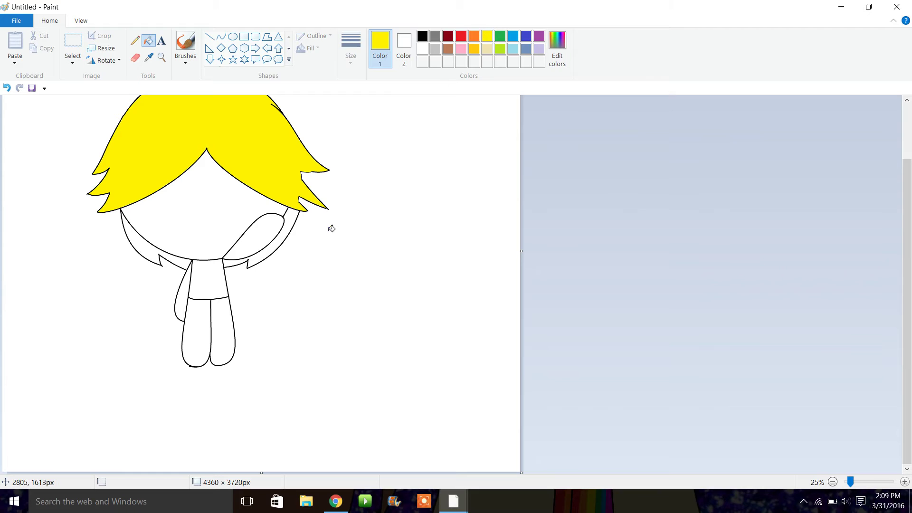
click(295, 229)
click(152, 254)
Step: Draw a downward-bowed black curve across the upper torso at the thinnest line size
click(161, 58)
click(270, 316)
click(406, 266)
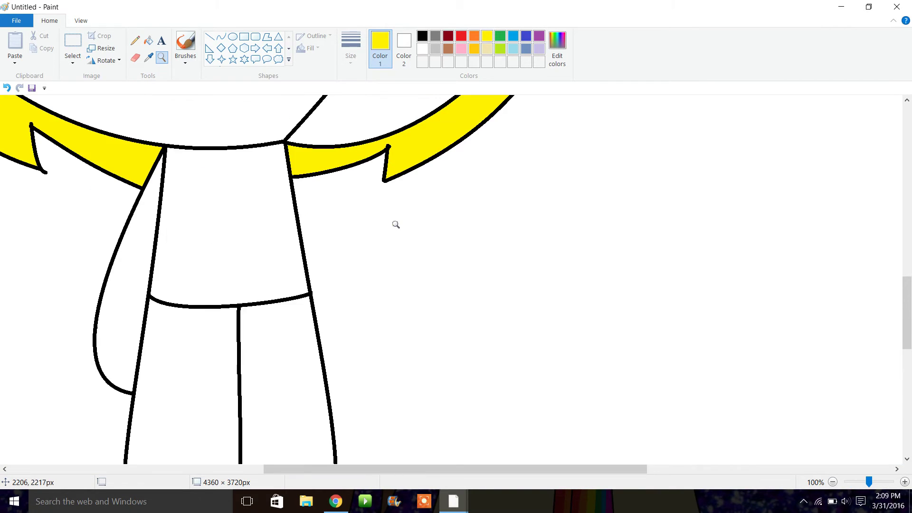
click(326, 209)
click(221, 36)
click(421, 36)
click(350, 47)
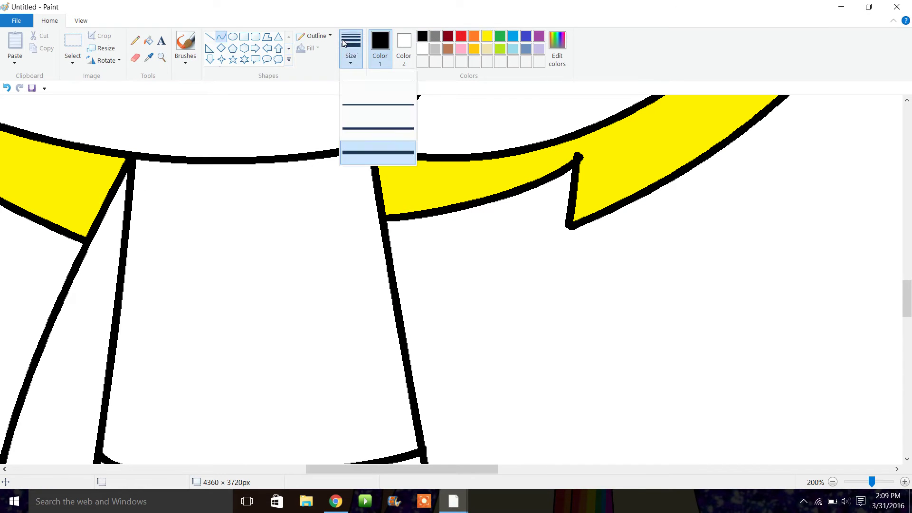
click(378, 94)
drag(127, 257, 389, 239)
drag(247, 259, 330, 285)
Step: Draw a second thin curve about 325 px wide across the lower torso and fill the band between the curves with black
drag(107, 394, 405, 375)
mouse_move(256, 386)
mouse_down()
mouse_move(169, 440)
mouse_move(387, 429)
mouse_up()
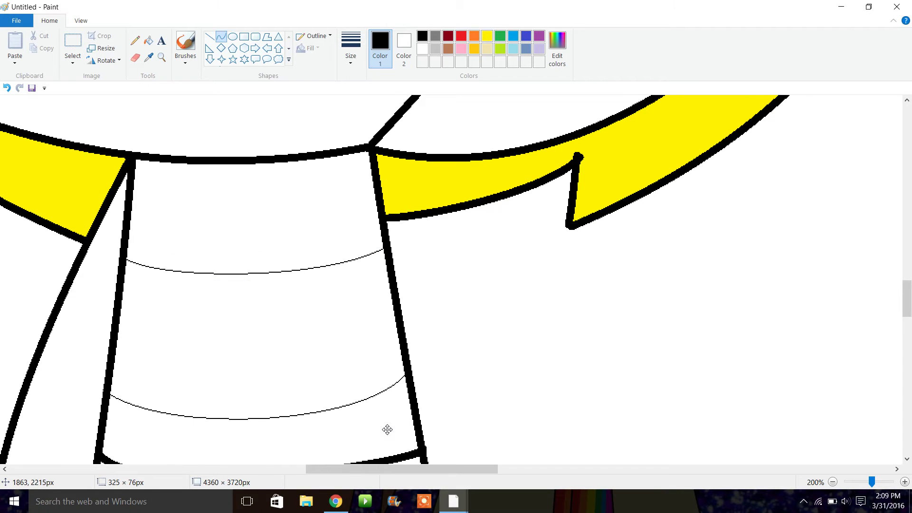
click(148, 40)
click(289, 360)
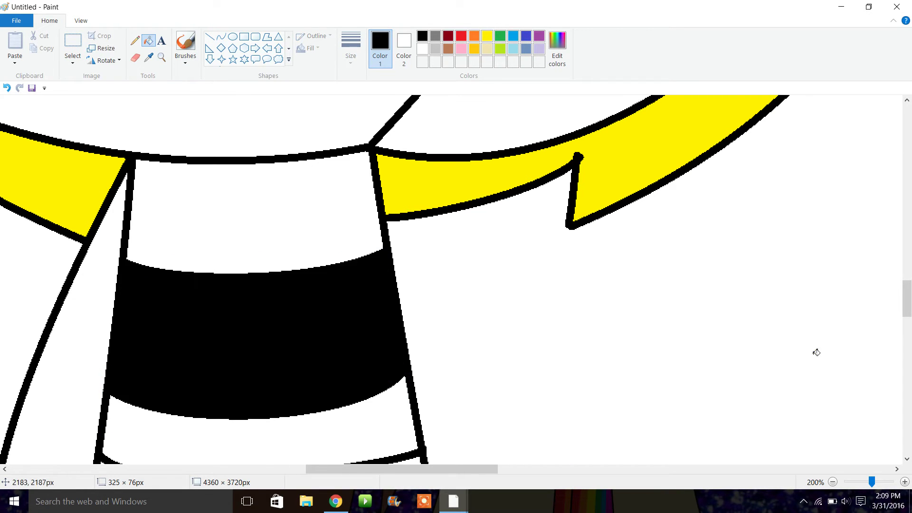
Step: Draw a thin straight toe line across each foot, about 196 px long on the left foot
scroll(572, 459, down, 10)
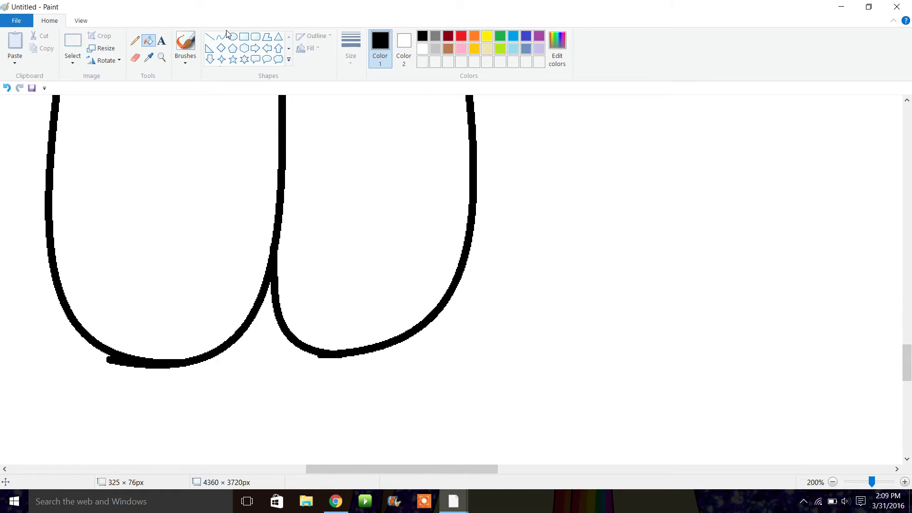
click(209, 37)
drag(71, 311, 244, 323)
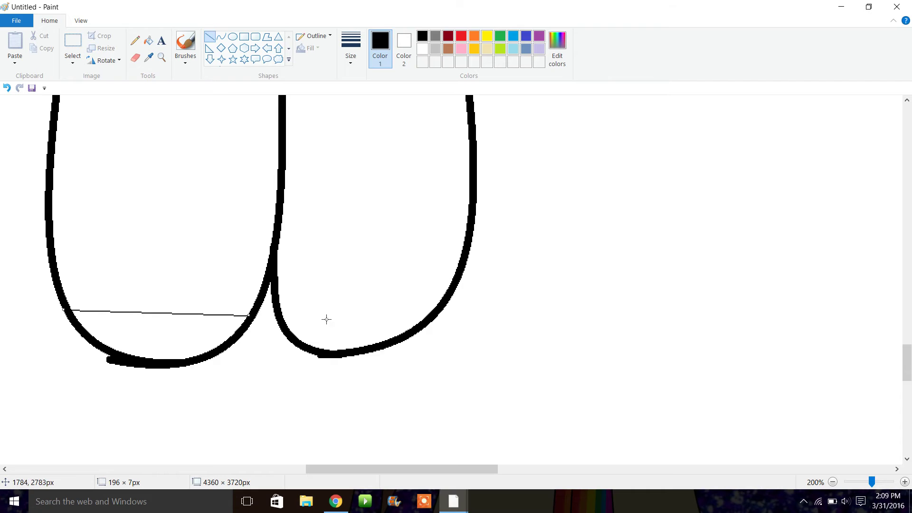
mouse_move(276, 316)
mouse_down()
mouse_move(468, 328)
mouse_move(431, 319)
mouse_up()
Step: Draw a thin rectangular panel above the left foot's toe line, with two lace lines about 162 px long crossing it
drag(120, 312, 122, 214)
click(169, 155)
mouse_move(124, 163)
mouse_down()
mouse_move(219, 162)
mouse_move(213, 313)
mouse_up()
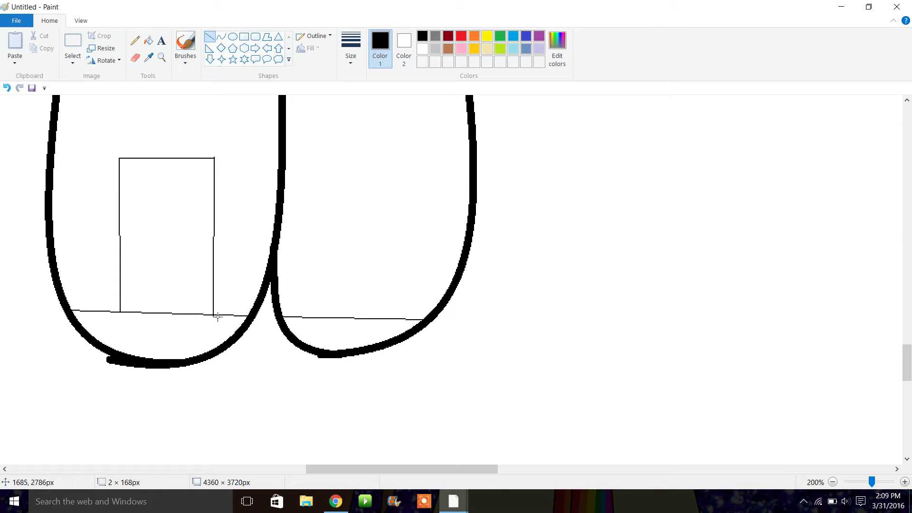
drag(95, 198, 249, 207)
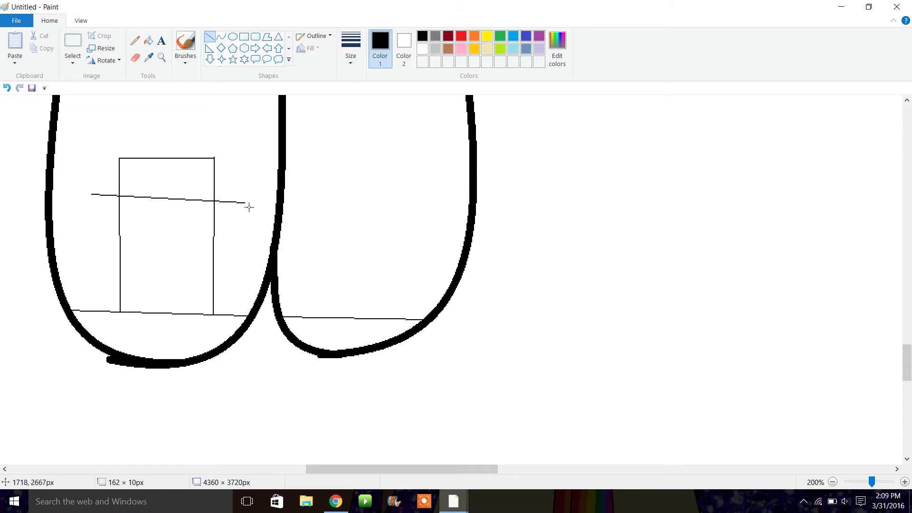
drag(99, 240, 250, 245)
click(393, 274)
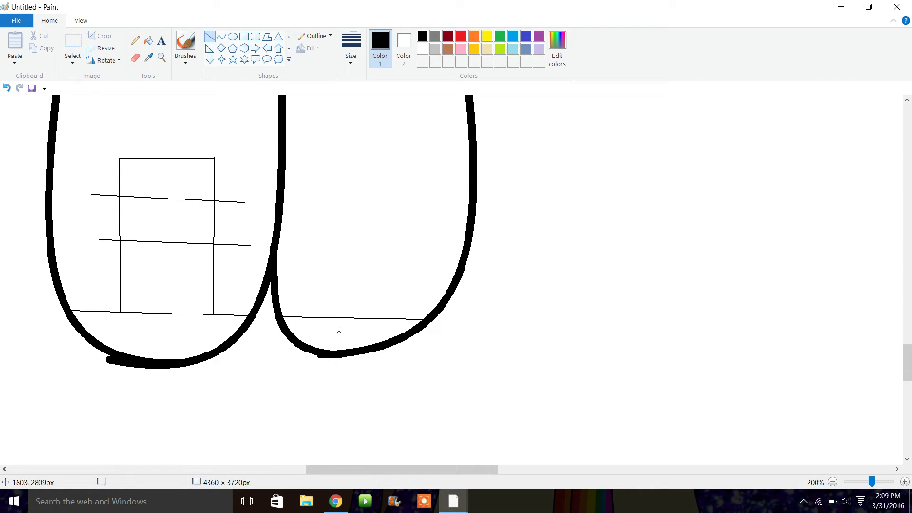
Step: Draw a thin rectangular panel above the right foot's toe line using straight lines
mouse_move(339, 316)
mouse_down()
mouse_move(340, 153)
mouse_move(426, 159)
mouse_move(420, 325)
mouse_up()
click(439, 164)
click(514, 235)
drag(319, 173, 447, 179)
drag(314, 210, 455, 217)
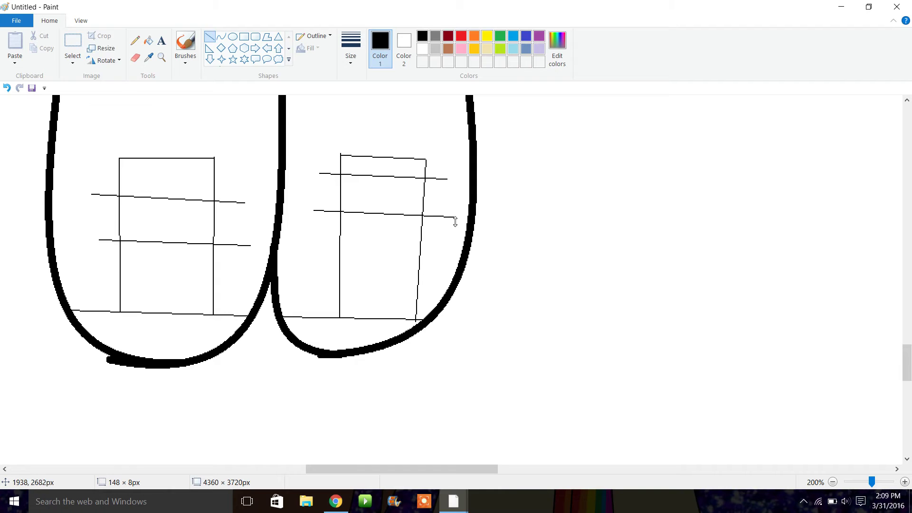
click(7, 88)
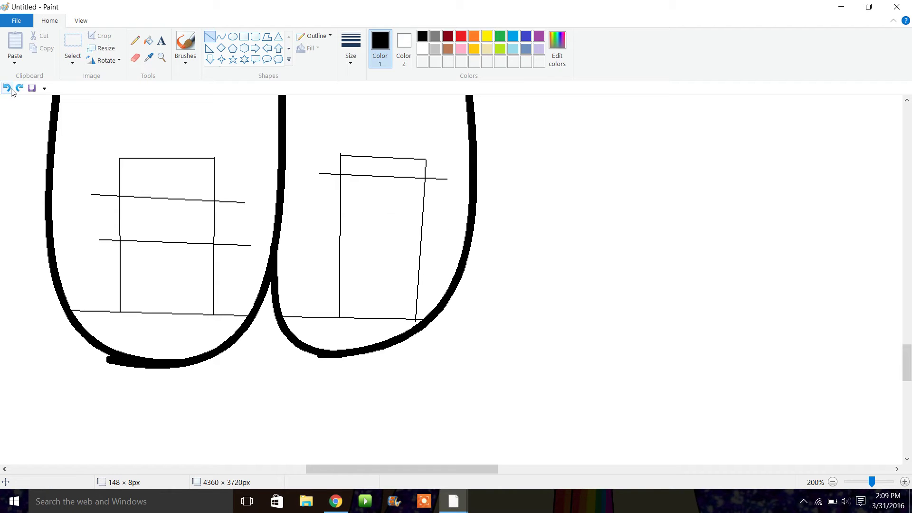
Step: Draw two thin lace lines across the right foot's panel and fill both legs around the panels with black
drag(308, 203, 444, 210)
drag(308, 249, 443, 254)
click(148, 41)
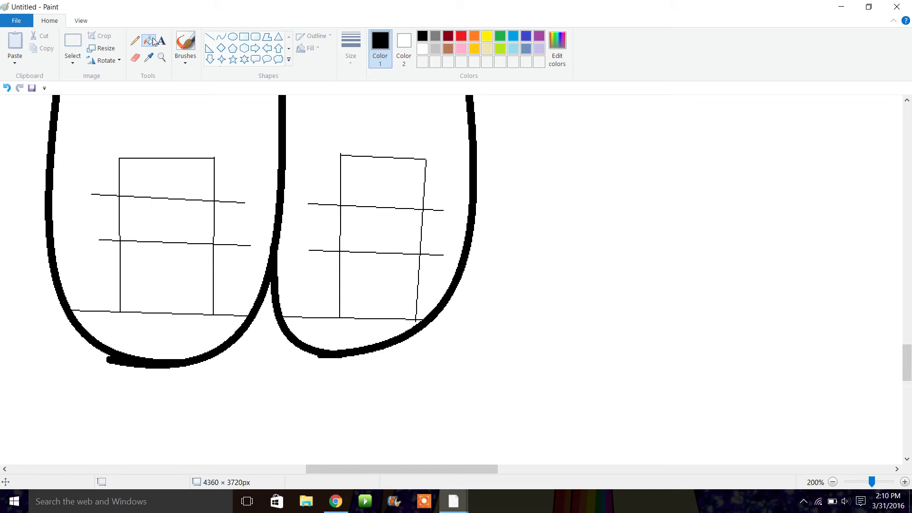
click(266, 156)
click(294, 146)
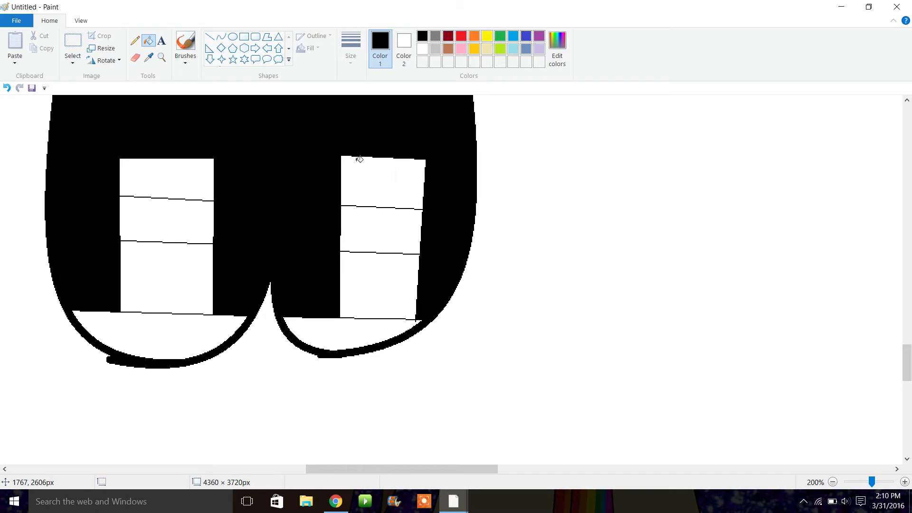
Step: Draw a black curve across the lower end of the hanging left arm, using a line thinner than the body outline
click(833, 482)
click(833, 482)
click(834, 482)
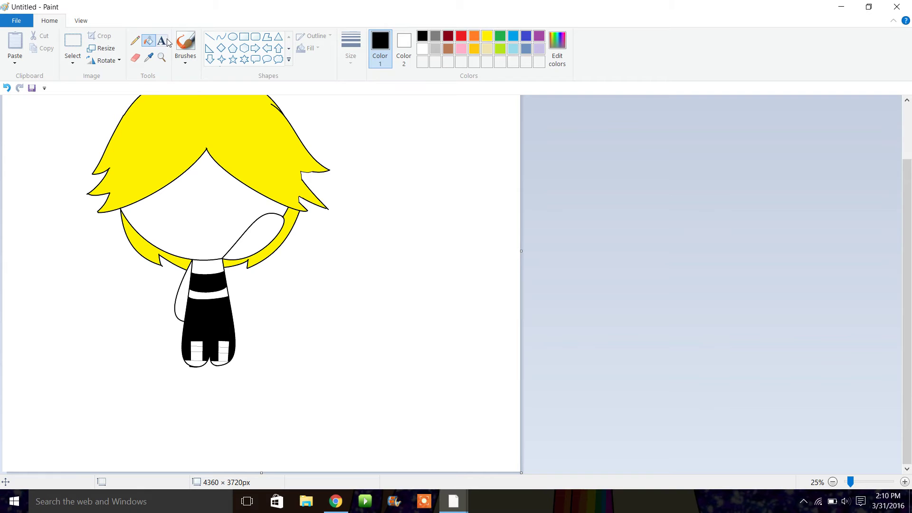
click(162, 58)
click(330, 348)
click(320, 230)
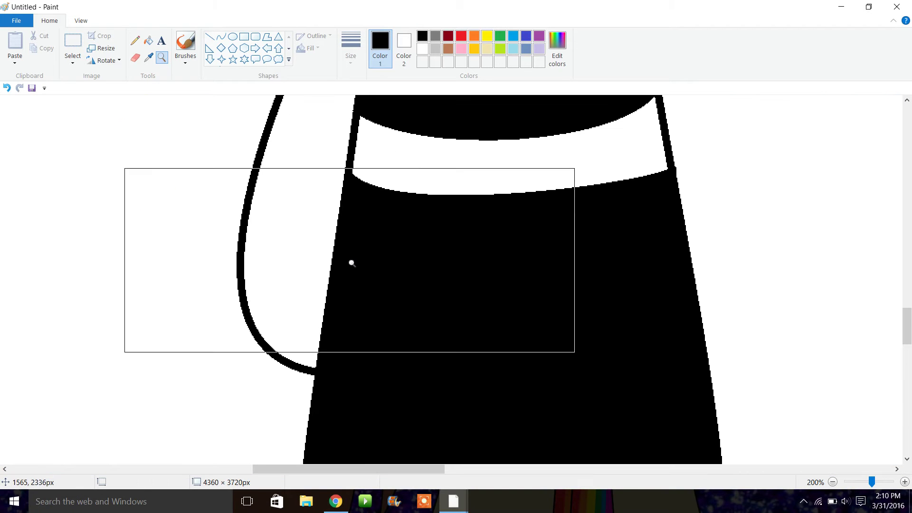
click(221, 36)
click(351, 48)
click(374, 119)
mouse_move(243, 274)
mouse_down()
mouse_move(318, 317)
mouse_move(326, 332)
mouse_up()
Step: Draw a downward-bowed black curve about 196 px wide across the upper end of the raised right arm
drag(907, 327, 908, 261)
drag(425, 470, 506, 465)
drag(540, 208, 698, 313)
drag(618, 260, 595, 302)
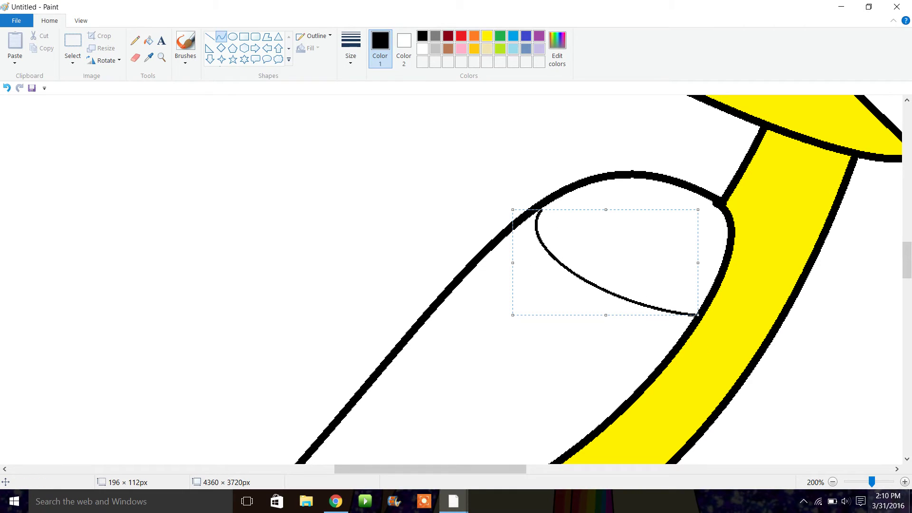
Step: Mix a saturated bright blue and add it to the custom colours, keeping the raised arm's curve black
click(851, 478)
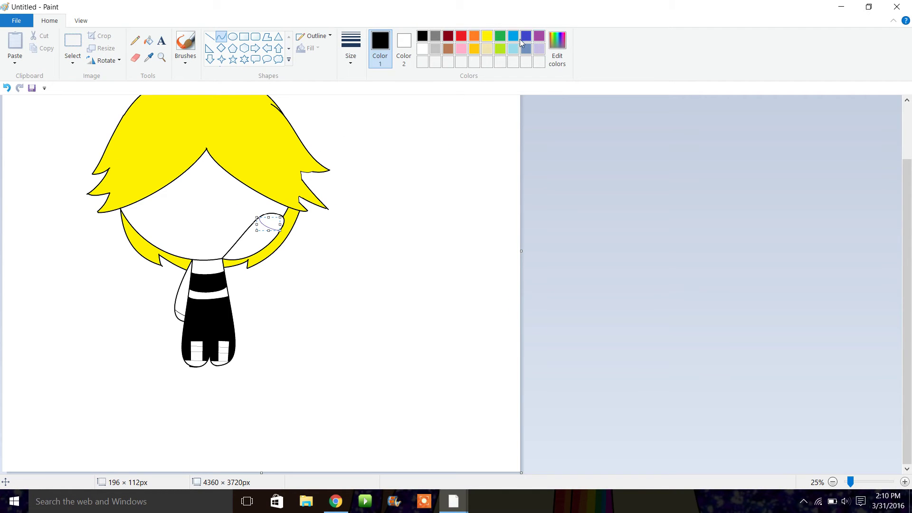
click(526, 36)
click(557, 48)
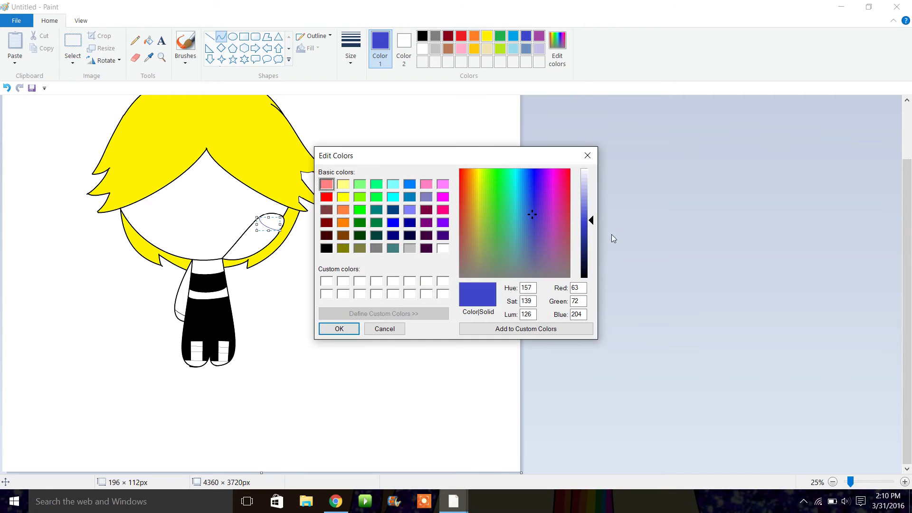
click(534, 169)
click(490, 330)
click(339, 328)
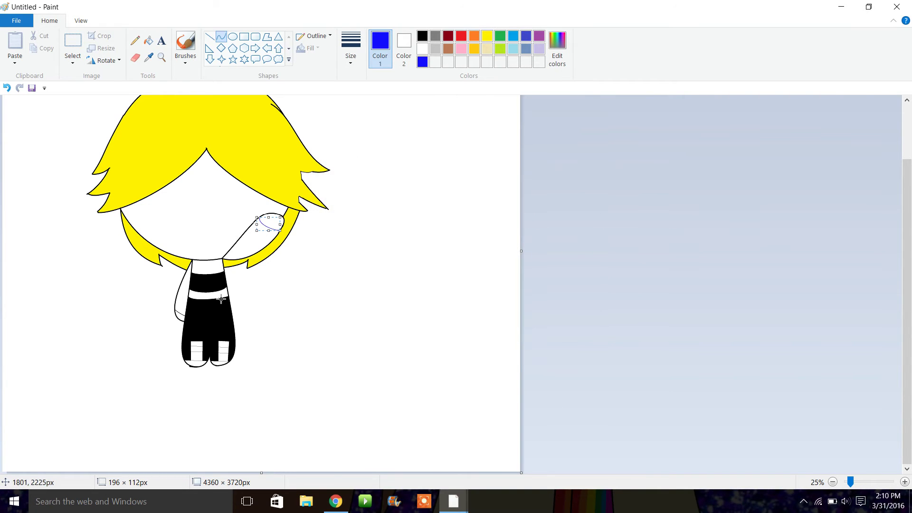
click(423, 36)
click(377, 236)
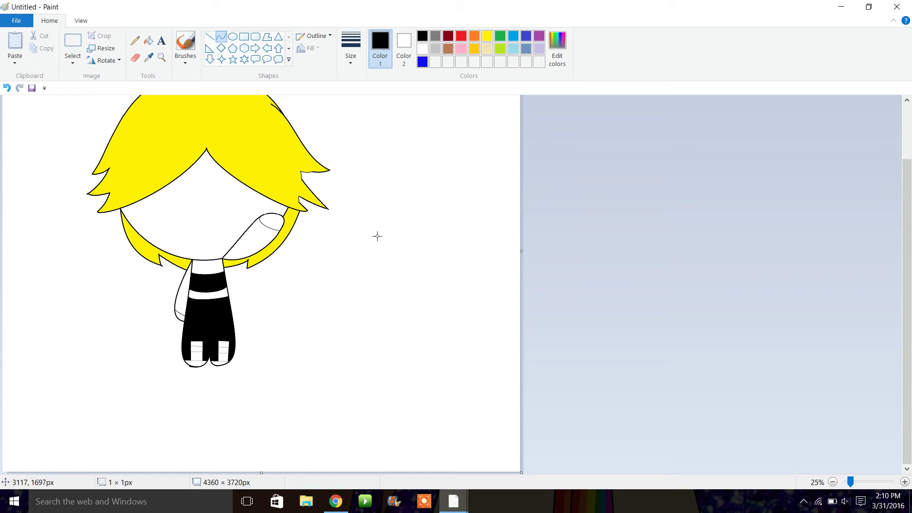
Step: Fill both sleeves and the top and lower white stripes of the shirt with the custom bright blue
click(422, 62)
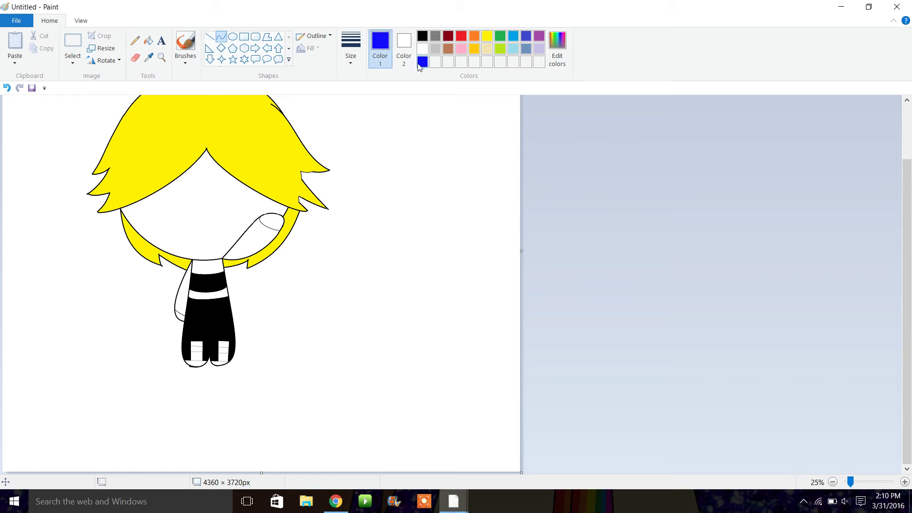
click(153, 42)
click(257, 235)
click(209, 268)
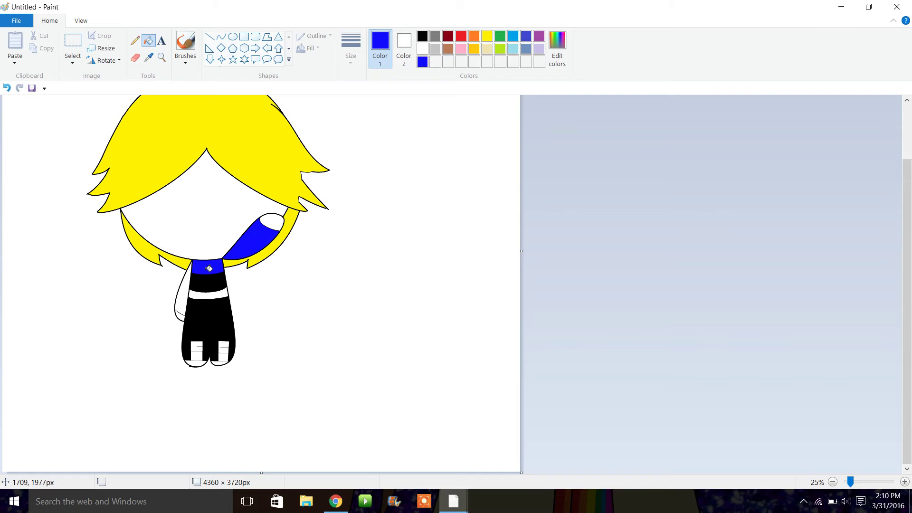
click(220, 298)
click(184, 287)
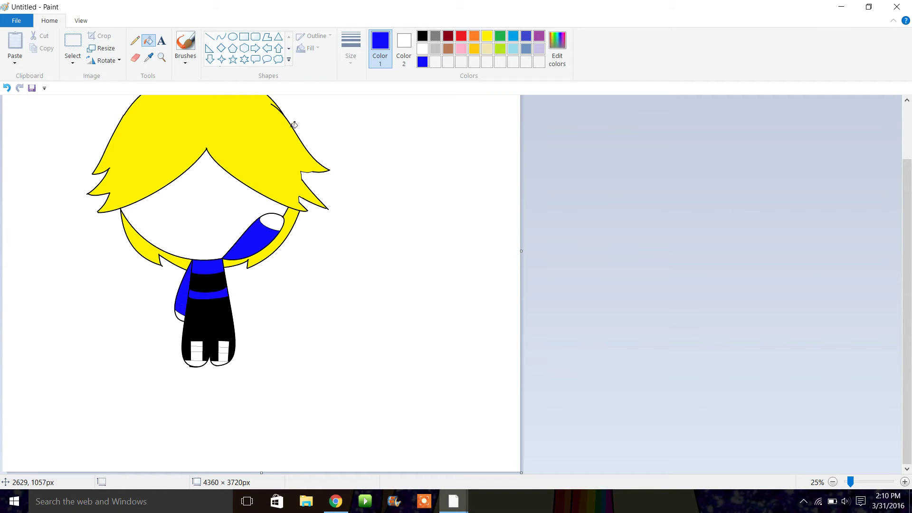
Step: Draw two thin black curves from the fringe down the face, one on each side, as the inner eye edges
click(162, 58)
click(333, 263)
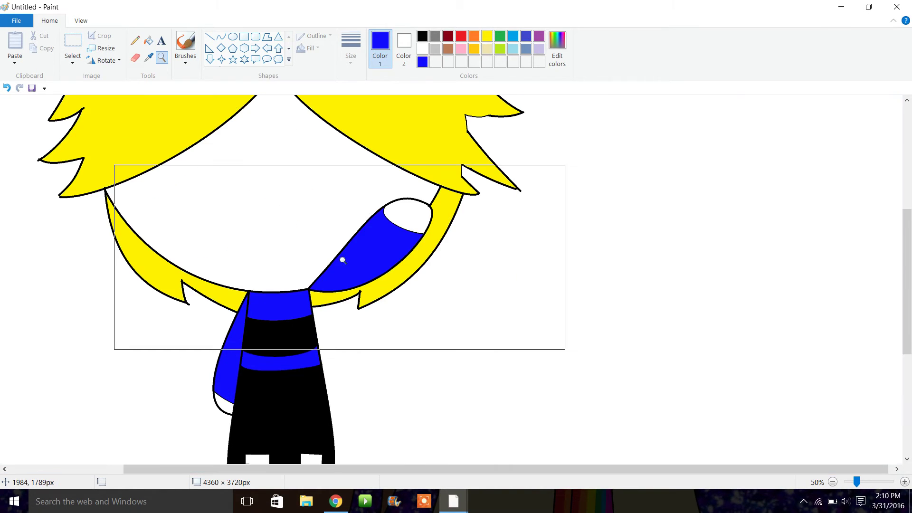
click(221, 37)
click(422, 38)
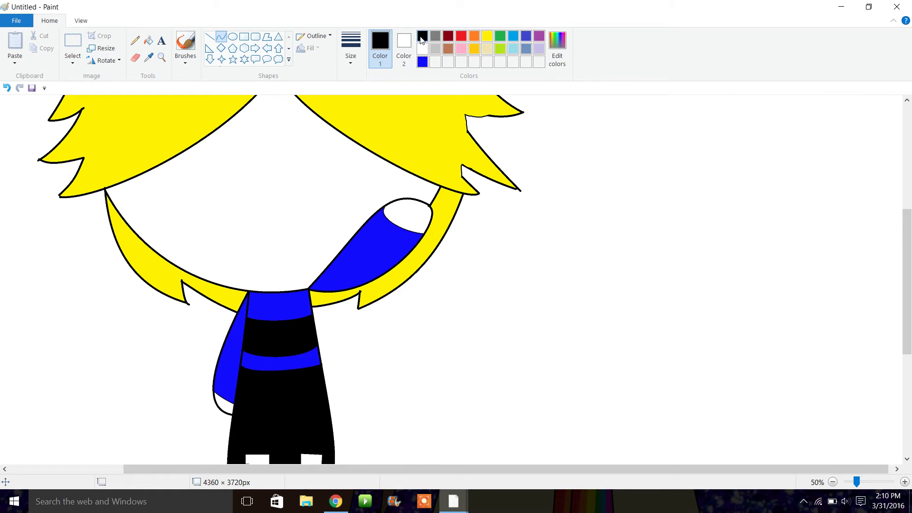
mouse_move(248, 102)
mouse_down()
mouse_move(215, 290)
mouse_move(202, 276)
mouse_move(269, 142)
mouse_move(269, 259)
mouse_up()
mouse_move(305, 100)
mouse_down()
mouse_move(346, 252)
mouse_move(299, 141)
mouse_move(301, 206)
mouse_up()
click(220, 198)
Step: Draw a small open mouth above the chin with thin black curves and add an arched tongue line inside its lower end
click(161, 57)
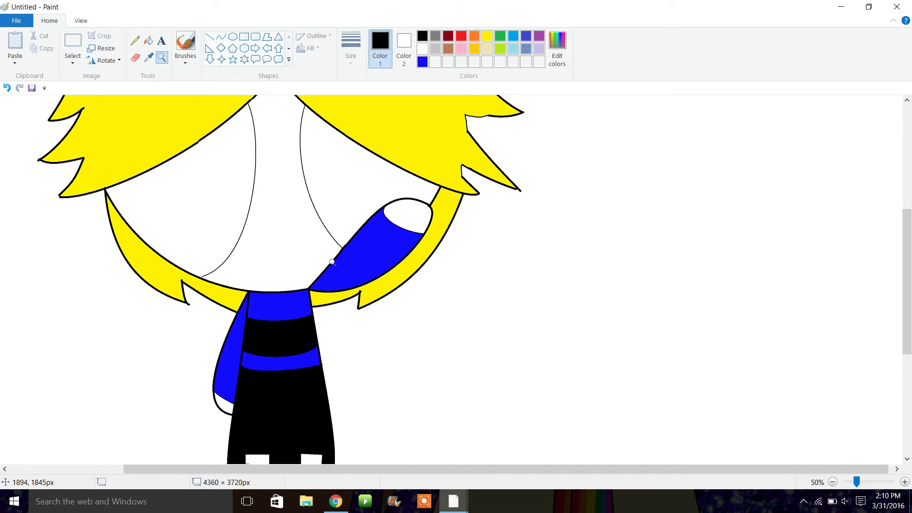
click(332, 262)
click(339, 281)
click(221, 37)
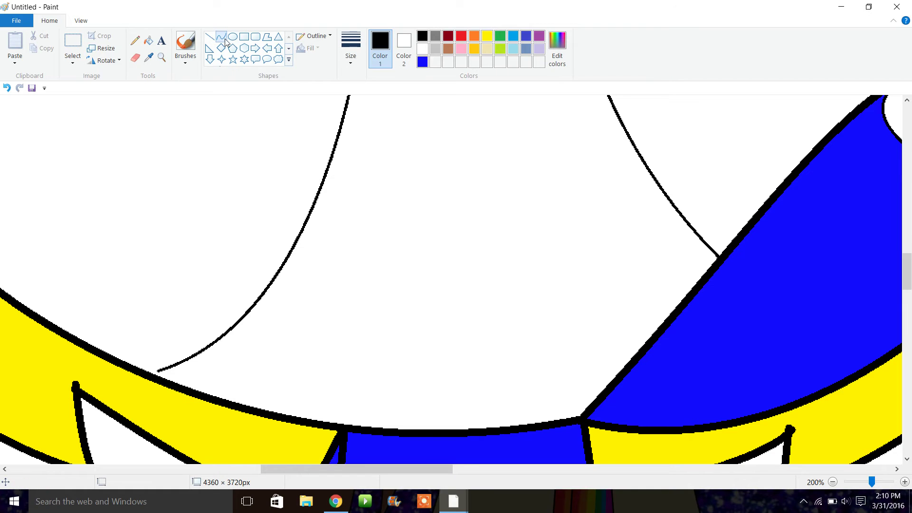
mouse_move(387, 309)
mouse_down()
mouse_move(482, 320)
mouse_move(489, 306)
mouse_up()
mouse_move(485, 314)
mouse_down()
mouse_move(354, 434)
mouse_move(525, 429)
mouse_up()
click(389, 304)
mouse_move(387, 309)
mouse_down()
mouse_move(504, 309)
mouse_move(431, 321)
mouse_move(458, 327)
mouse_up()
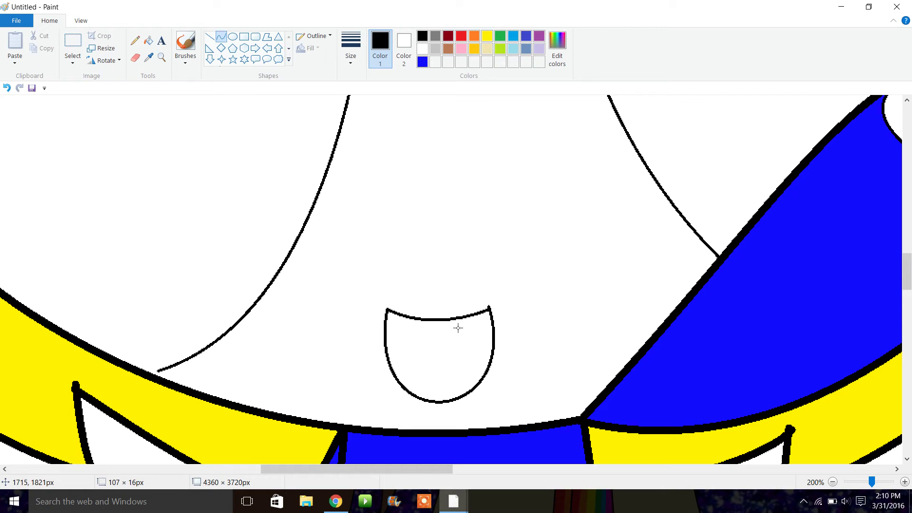
mouse_move(402, 384)
mouse_down()
mouse_move(474, 399)
mouse_move(417, 372)
mouse_move(455, 376)
mouse_up()
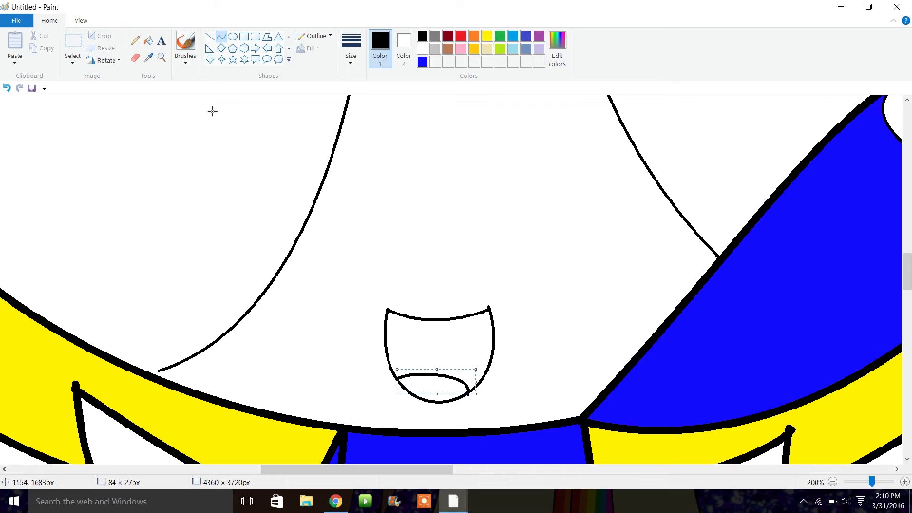
Step: Fill the mouth with dark red and the tongue with pink
click(148, 40)
click(448, 36)
click(461, 343)
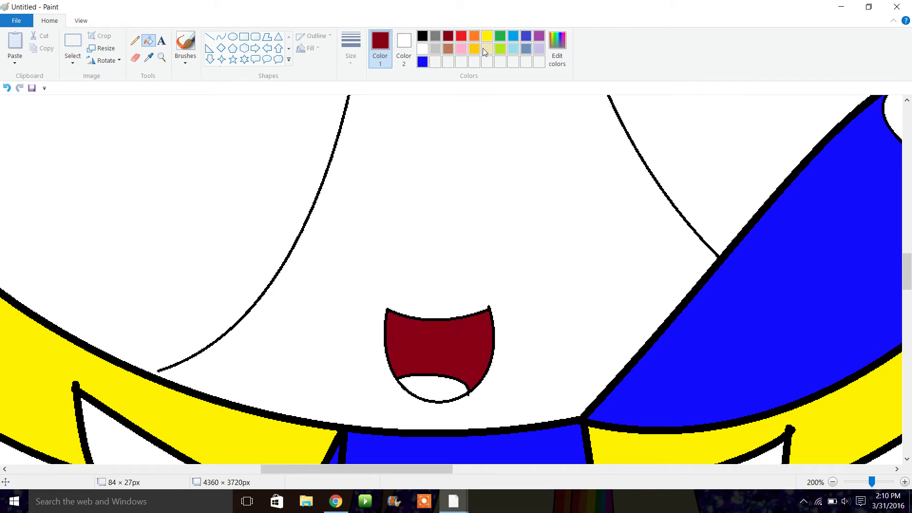
click(461, 48)
click(425, 395)
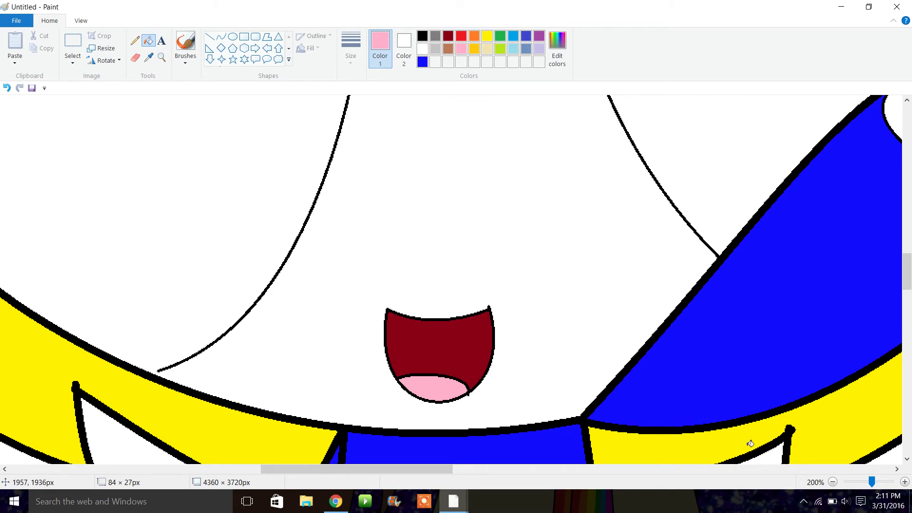
Step: Mix a pale peach skin tone from orange with red 255, green 232, blue 217 and add it to the custom colours
click(833, 481)
click(833, 482)
click(832, 482)
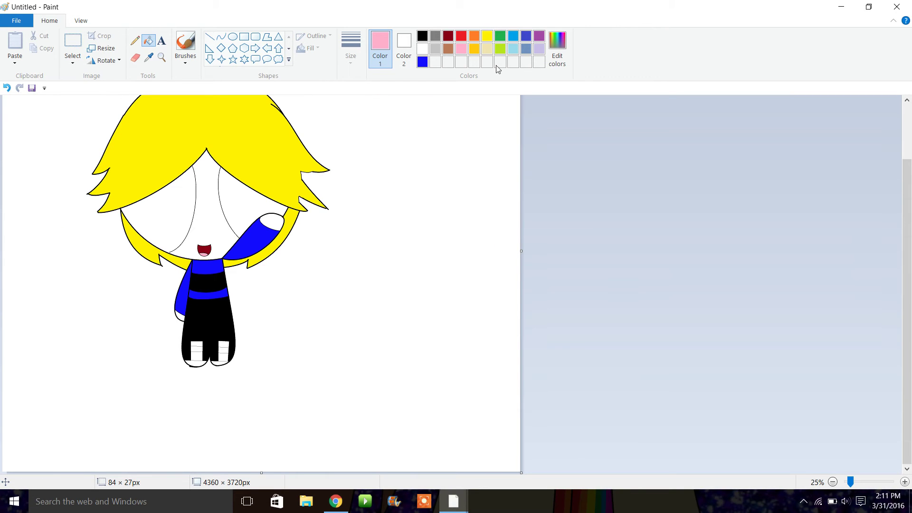
click(462, 37)
click(477, 36)
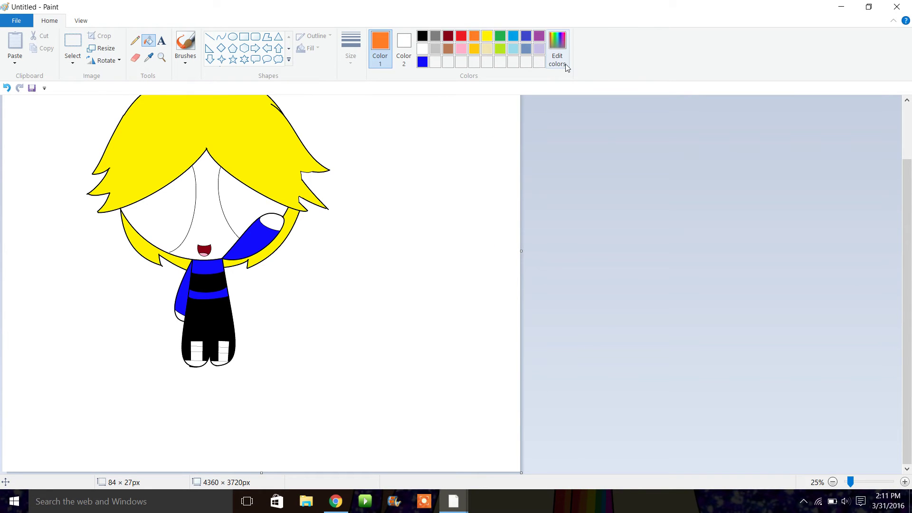
click(557, 51)
click(589, 174)
click(590, 177)
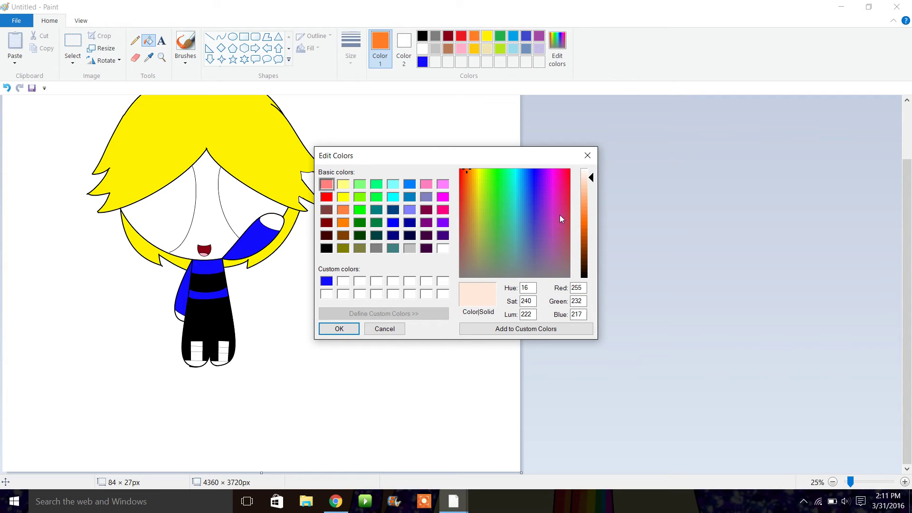
click(526, 328)
click(343, 334)
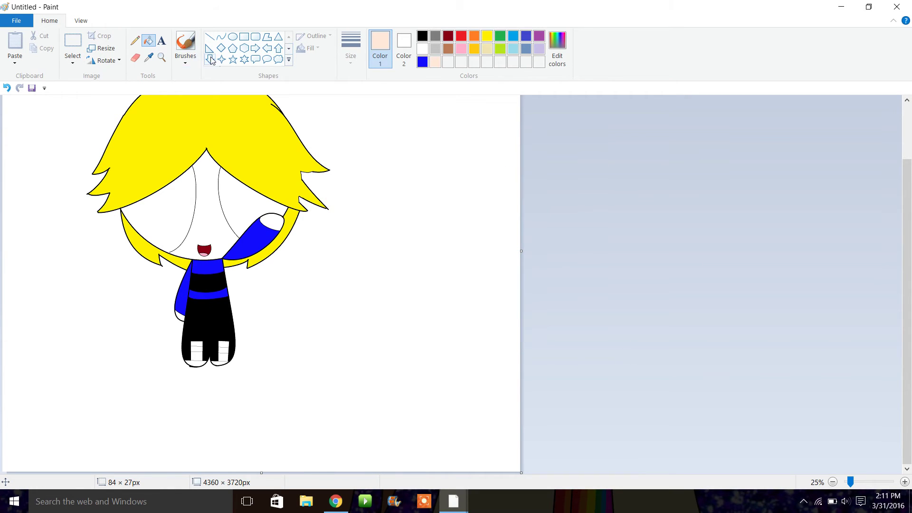
Step: Undo a trial peach face fill and close the gap at the lower end of the left eye curve with a black pencil stroke
click(214, 189)
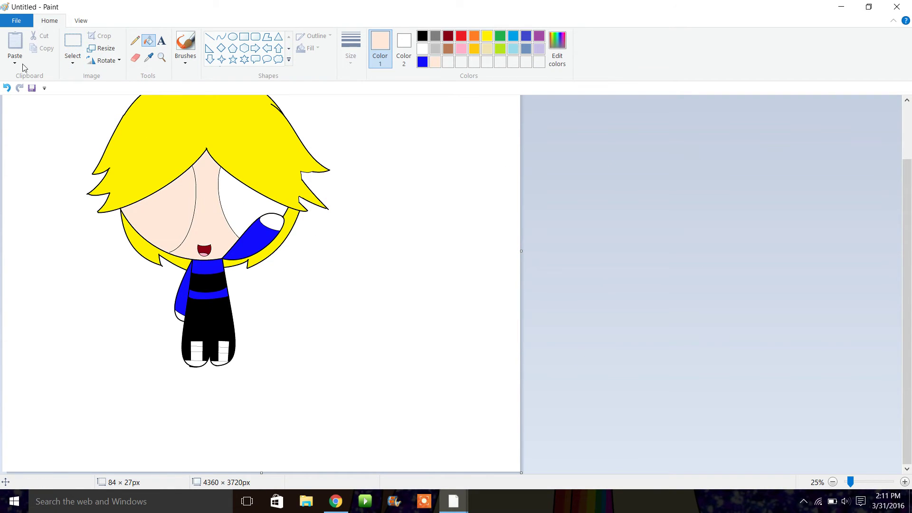
click(7, 87)
click(161, 57)
click(293, 281)
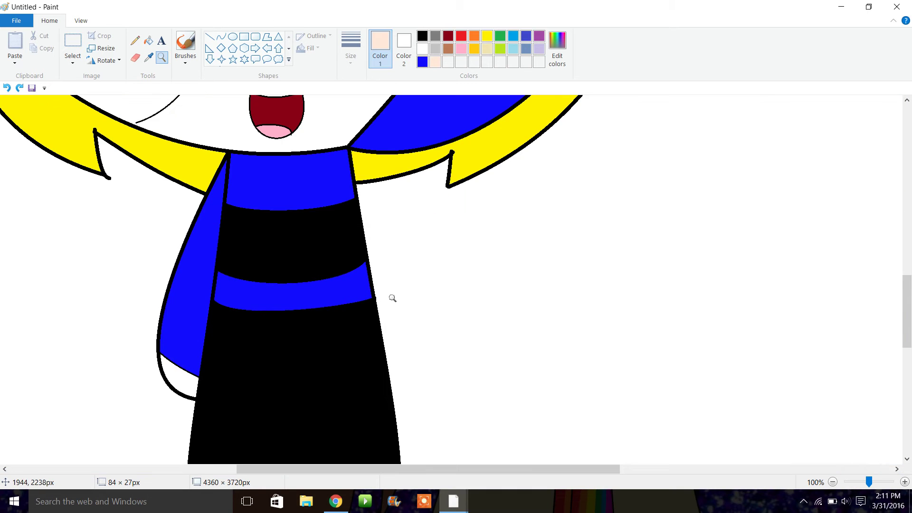
click(393, 299)
click(253, 205)
click(134, 40)
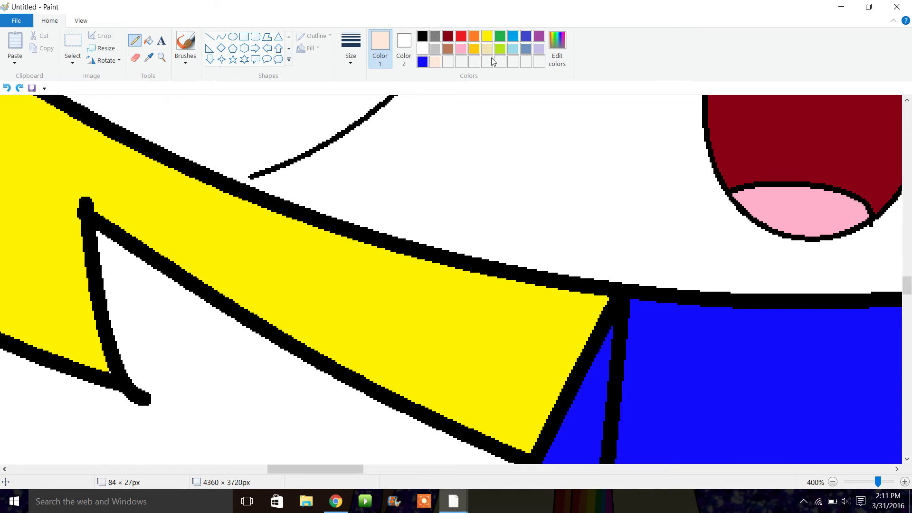
click(422, 37)
drag(260, 179, 238, 177)
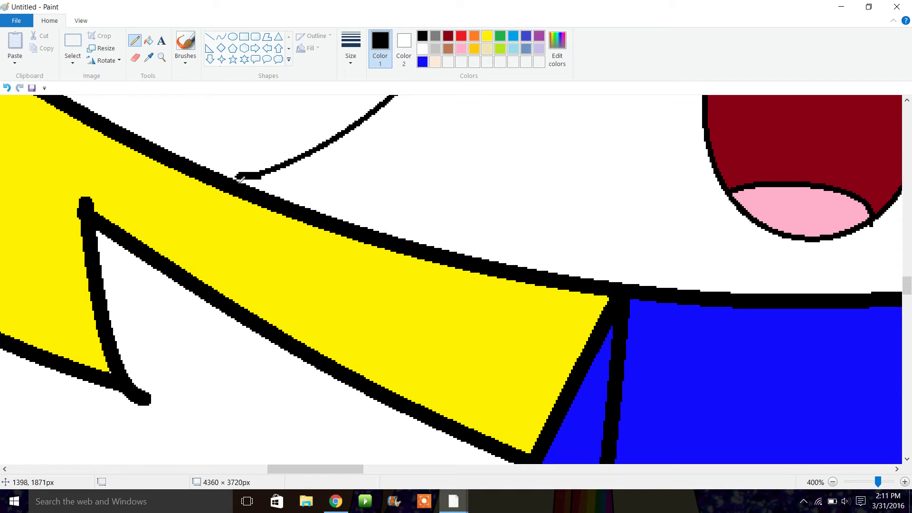
Step: Fill the face between the eye curves and both hands with the custom pale peach
click(149, 41)
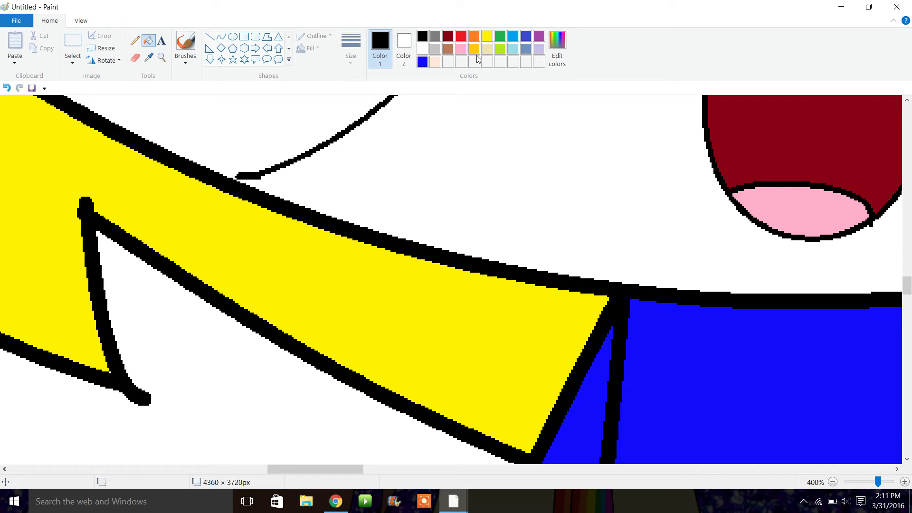
click(435, 61)
click(664, 171)
drag(907, 285, 908, 327)
click(418, 344)
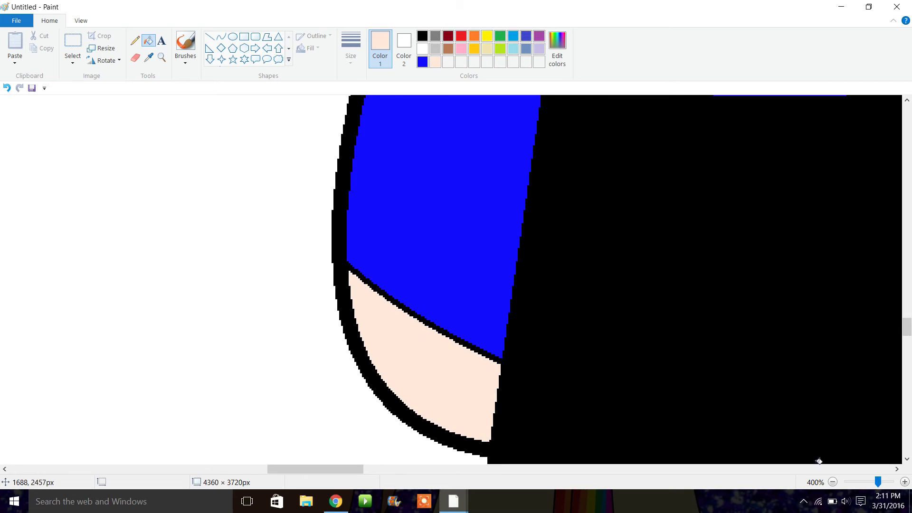
click(831, 482)
click(832, 482)
click(832, 482)
click(832, 482)
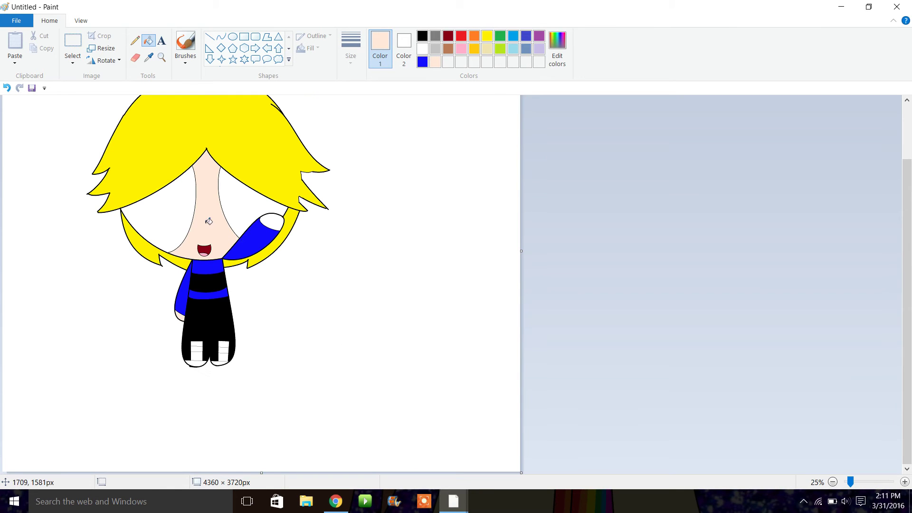
click(279, 227)
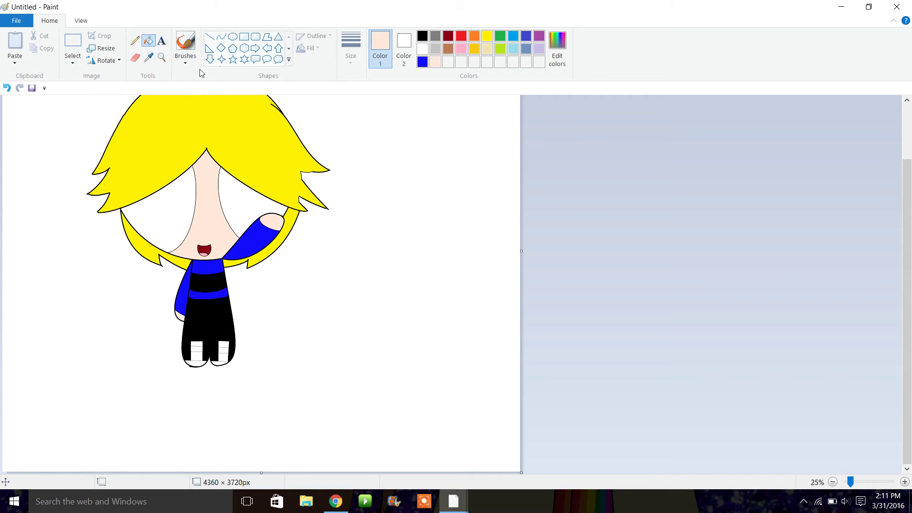
Step: Turn on transparent selection for the rectangular selection tool
click(161, 57)
click(285, 202)
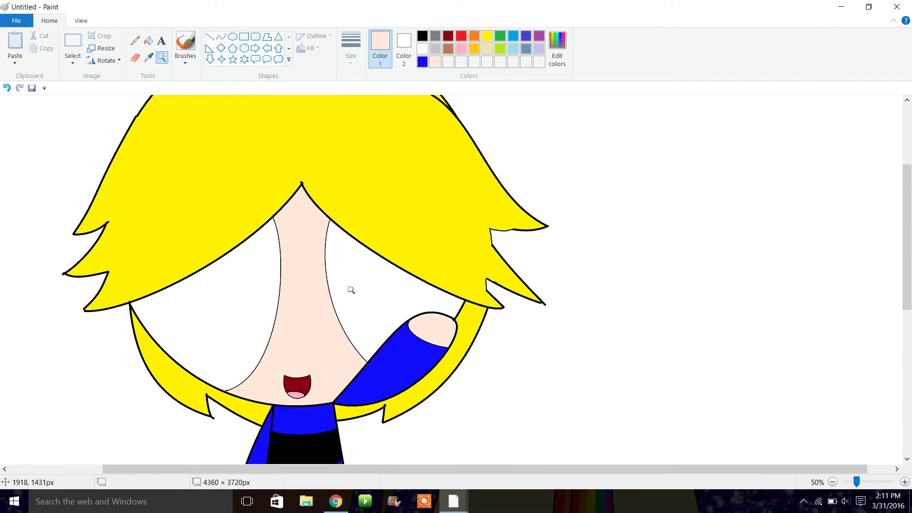
click(73, 60)
click(105, 136)
right_click(106, 136)
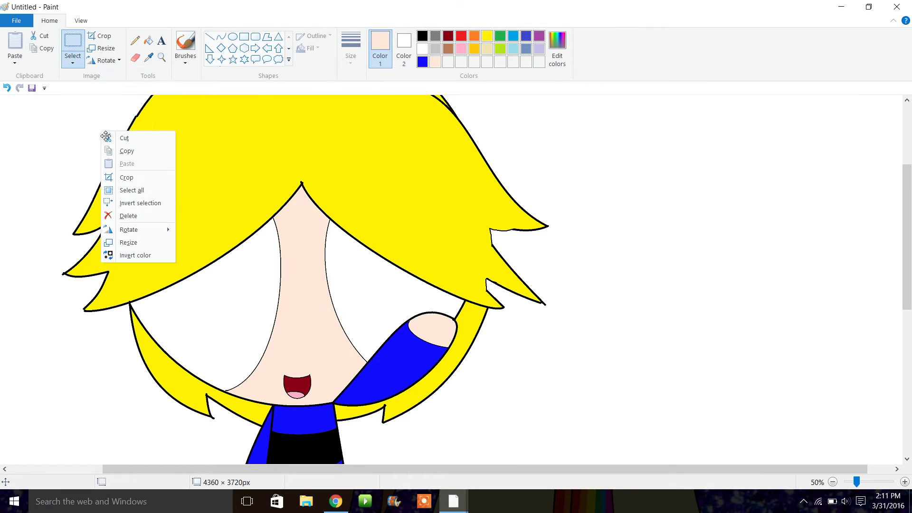
click(121, 150)
click(73, 61)
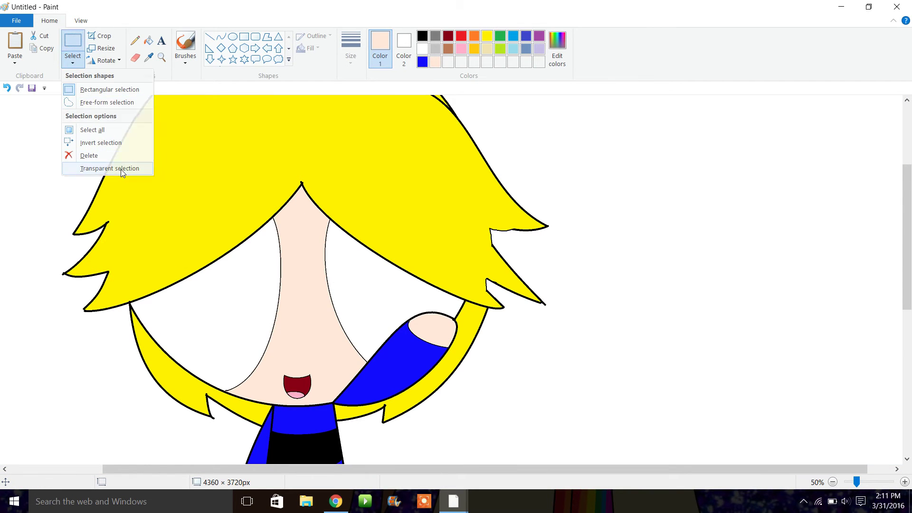
click(121, 169)
Step: Set up the ellipse shape with the custom bright blue outline, the thinnest line width and no fill
click(232, 37)
click(422, 62)
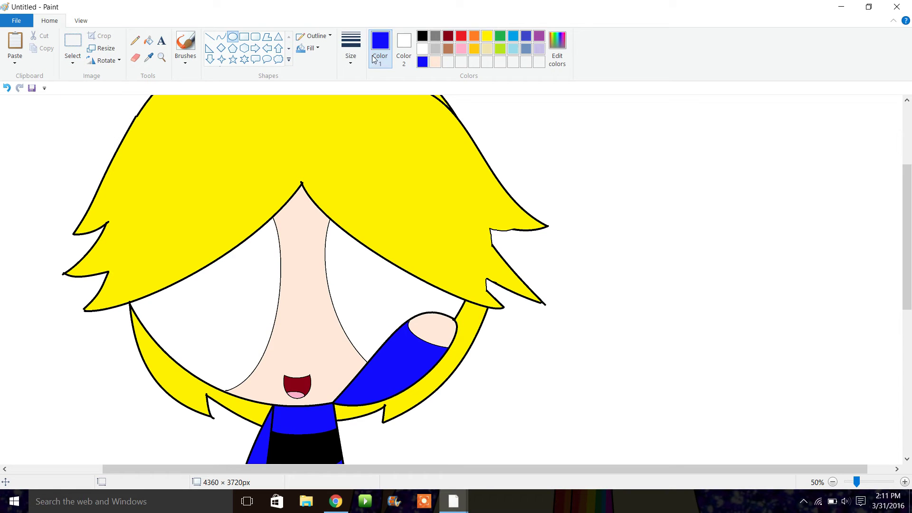
click(350, 50)
click(369, 89)
click(311, 48)
click(285, 122)
drag(212, 330, 322, 200)
drag(218, 333, 164, 403)
click(405, 303)
drag(336, 236, 427, 360)
drag(380, 309, 356, 271)
mouse_move(418, 346)
mouse_down()
mouse_move(401, 321)
mouse_move(431, 356)
mouse_up()
click(418, 350)
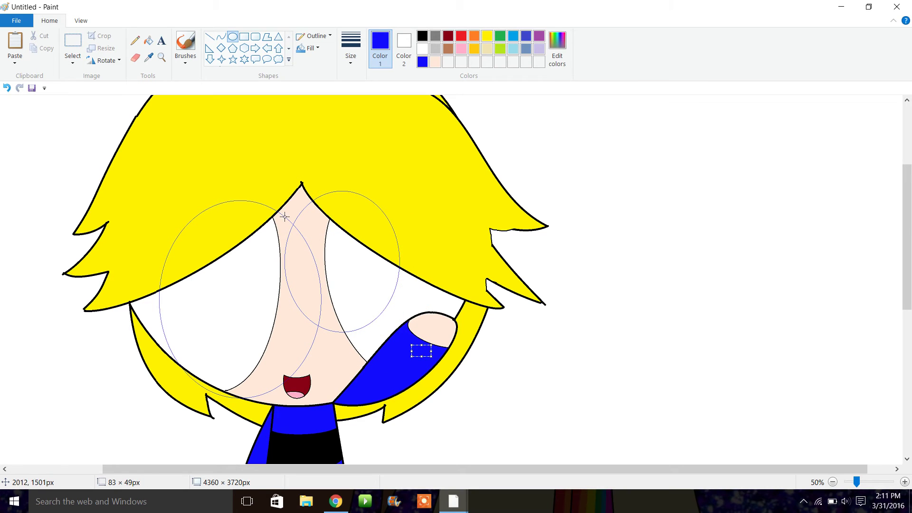
click(13, 89)
click(13, 90)
click(12, 90)
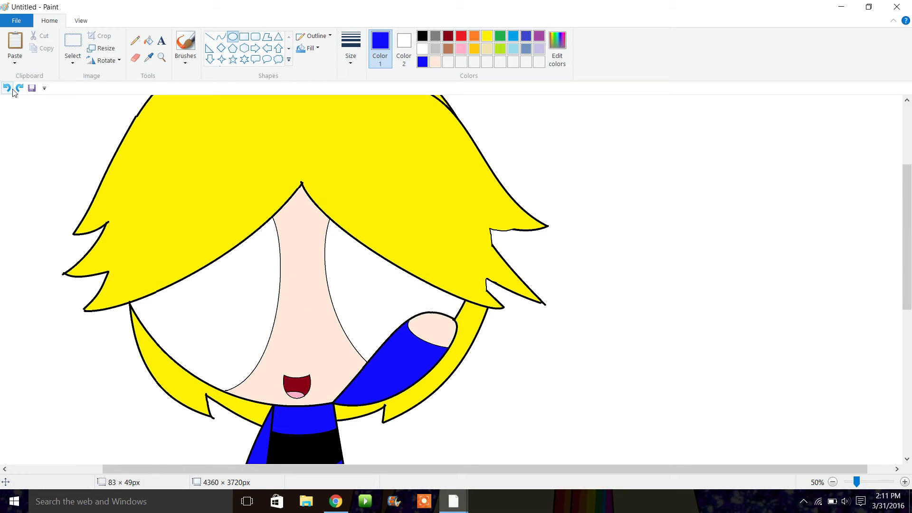
Step: Draw one large thin blue ellipse spanning both eyes, about 1253 × 1043 px, with its lower edge crossing the mouth
drag(165, 187, 436, 423)
drag(332, 313, 327, 269)
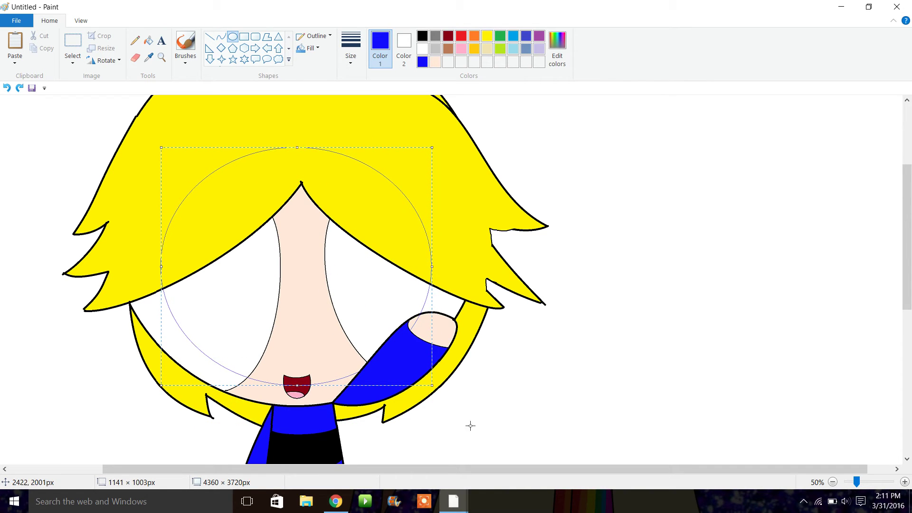
drag(436, 392, 443, 395)
mouse_move(381, 299)
mouse_down()
mouse_move(368, 301)
mouse_move(381, 298)
mouse_up()
drag(437, 269, 449, 269)
Step: Fill the white areas of both eyes inside the large ellipse with the custom bright blue
click(148, 40)
click(229, 285)
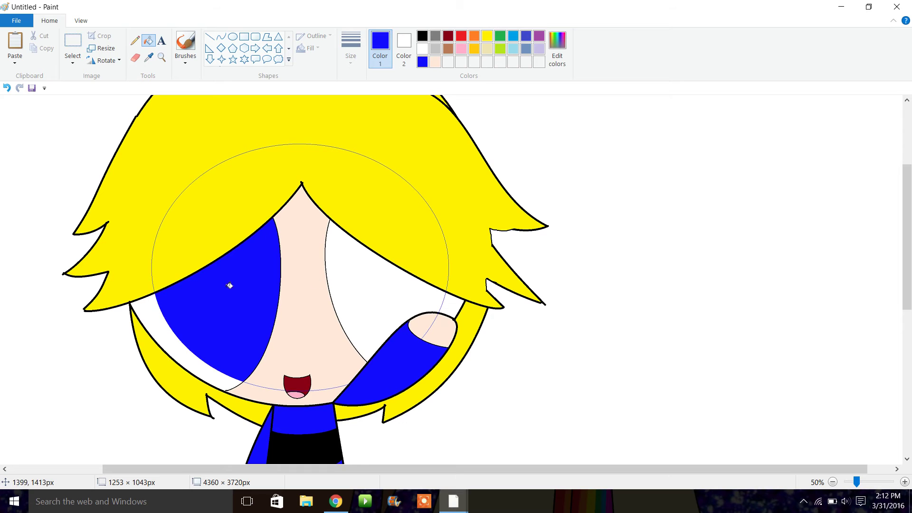
click(362, 280)
Step: Darken the bright blue to a very dark navy, add it to the custom colours and make it the drawing colour
click(557, 48)
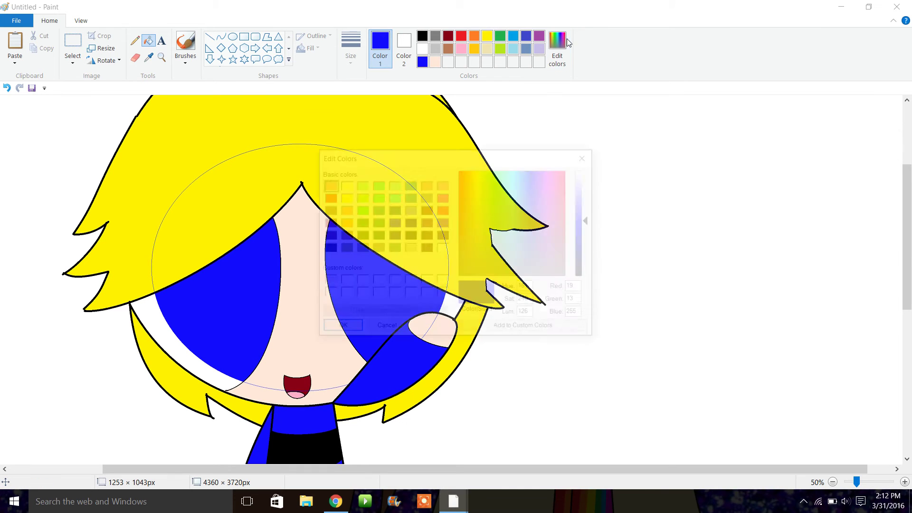
click(591, 259)
click(526, 329)
click(339, 329)
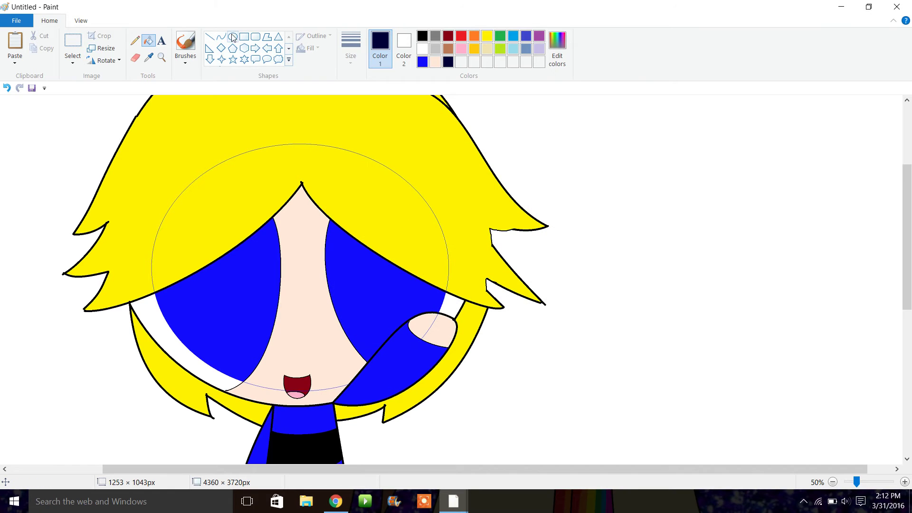
Step: Draw a thin dark navy ellipse about 1071 × 873 px inside the larger one, spanning both eyes
click(232, 37)
drag(376, 316, 223, 204)
mouse_move(301, 261)
mouse_down()
mouse_move(301, 230)
mouse_move(290, 376)
mouse_up()
drag(360, 273, 426, 283)
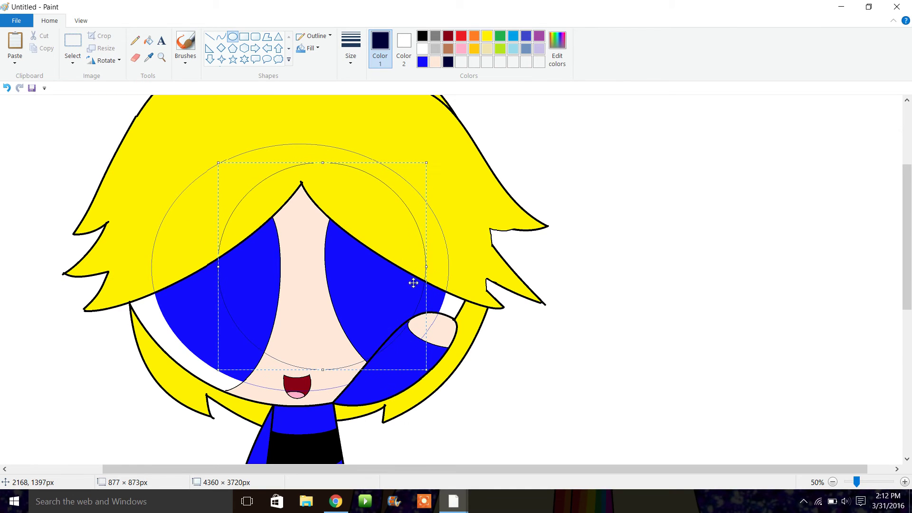
drag(217, 279, 170, 279)
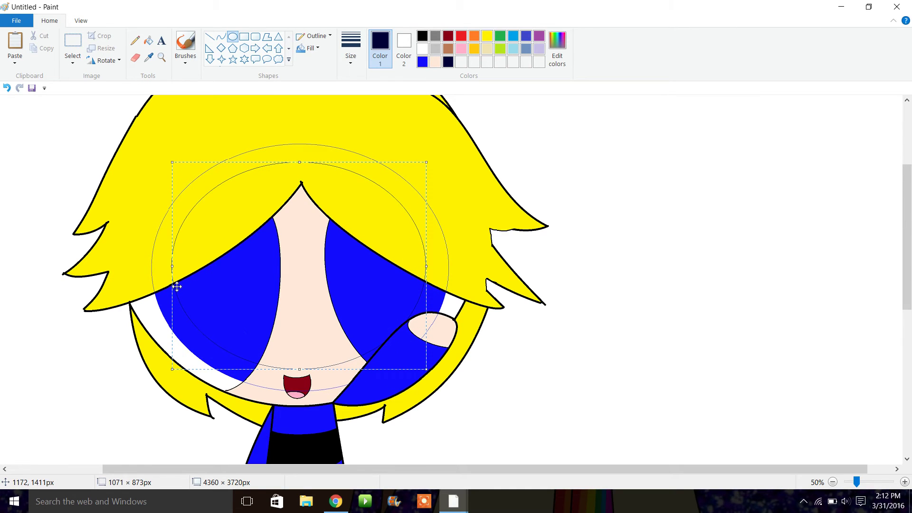
Step: Fill the parts of both eyes inside the smaller ellipse with the dark navy
click(149, 45)
click(241, 310)
click(368, 260)
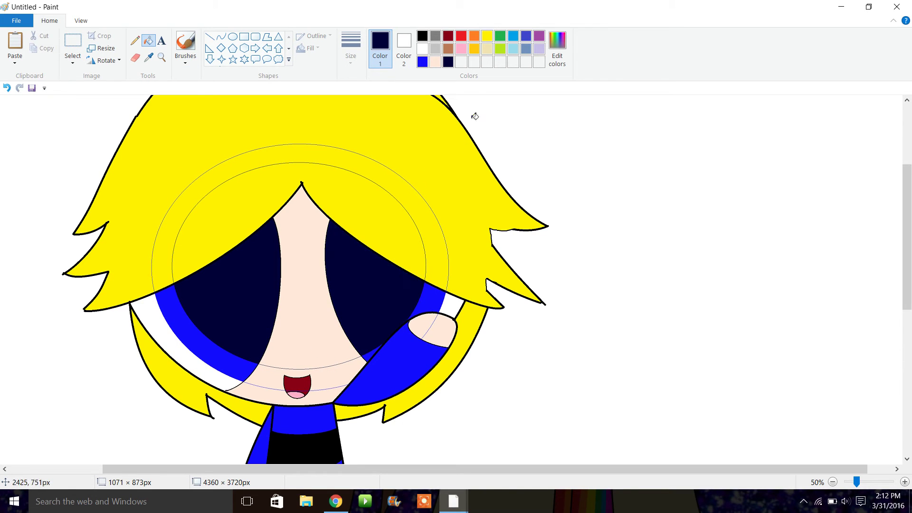
Step: Set up the ellipse shape with a white outline
click(422, 48)
click(232, 36)
drag(246, 234, 334, 321)
drag(291, 251, 284, 223)
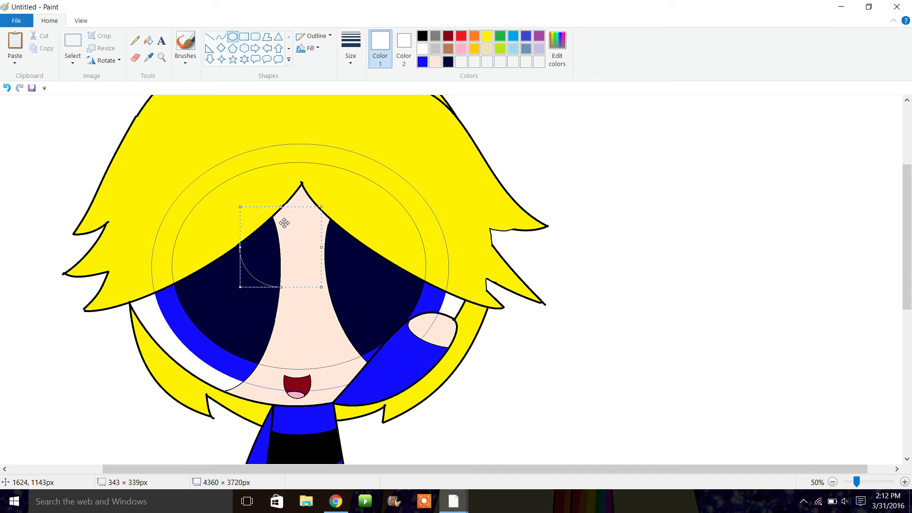
drag(326, 249, 371, 257)
click(7, 89)
Step: Draw a small white ellipse over the inner side of each eye, the second about 233 × 253 px
drag(242, 253, 297, 312)
click(345, 277)
mouse_move(309, 253)
mouse_down()
mouse_move(375, 318)
mouse_move(364, 309)
mouse_move(340, 321)
mouse_up()
Step: Fill both small ellipses inside the dark pupils with white, leaving the skin between them peach
click(134, 41)
click(154, 42)
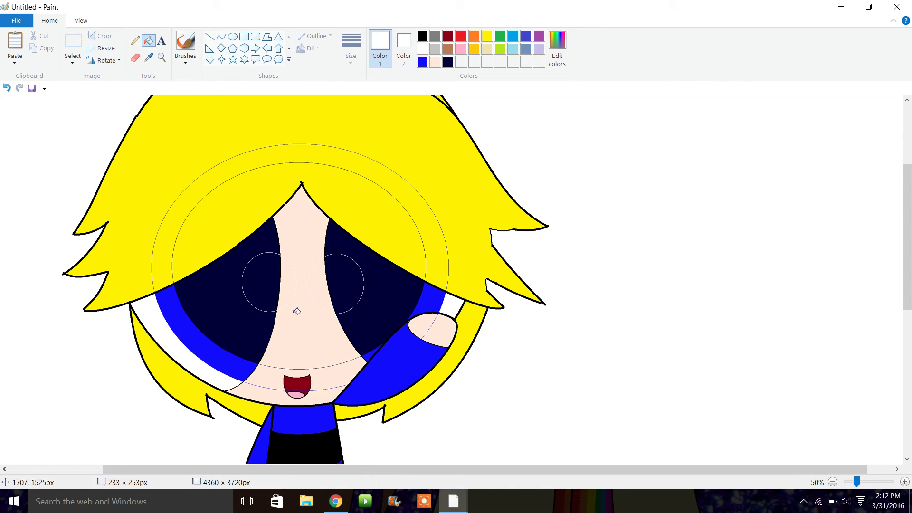
click(270, 288)
click(358, 284)
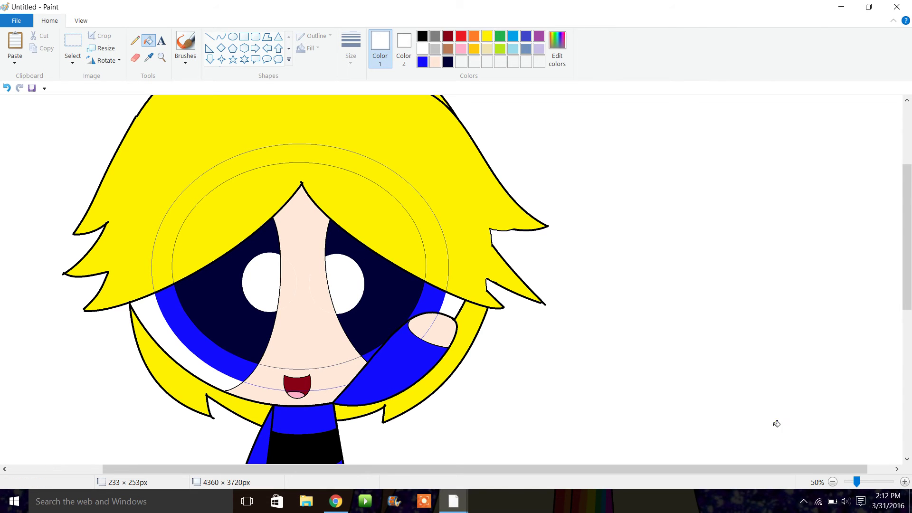
Step: Move the character toward the canvas's upper-left corner and shrink the canvas to 2136 × 2864 px
click(836, 483)
click(836, 483)
key(ctrl+a)
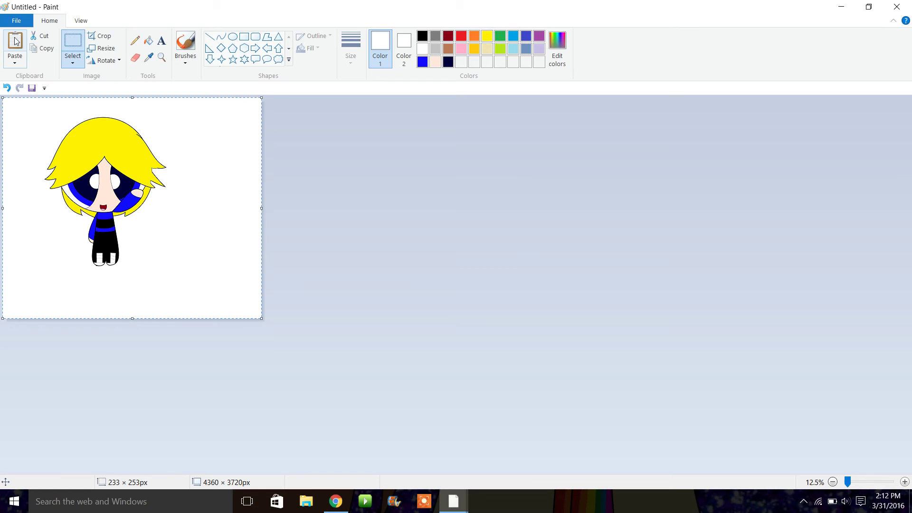
drag(170, 286, 6, 133)
drag(115, 212, 50, 192)
click(332, 316)
drag(266, 322, 134, 270)
Step: Close the finished drawing and save it as a PNG in the selfies! folder
click(897, 7)
click(436, 252)
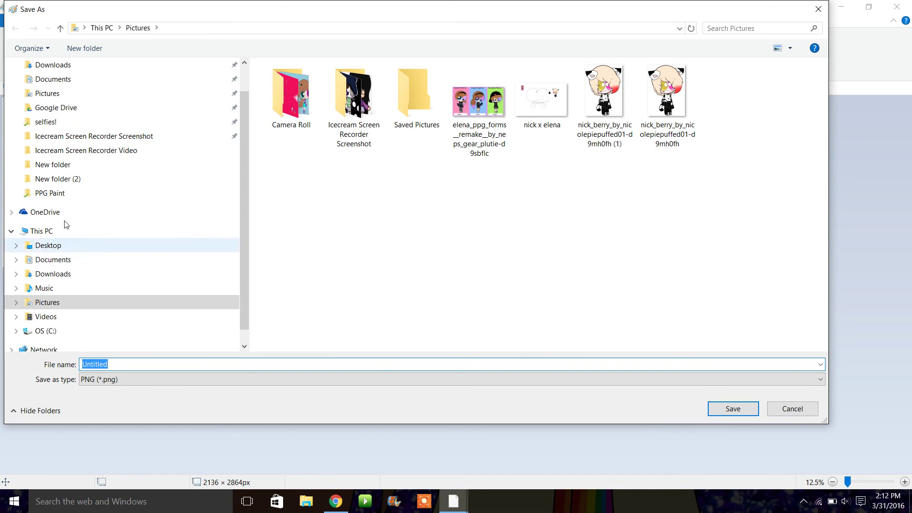
click(99, 126)
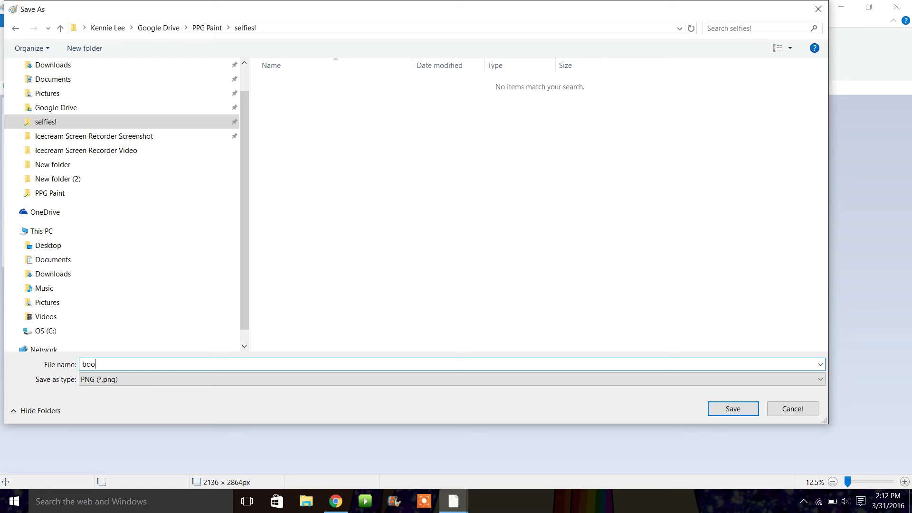
Step: Switch to the blank Paint window and enlarge its canvas to 840 × 659 px
key(alt+Tab)
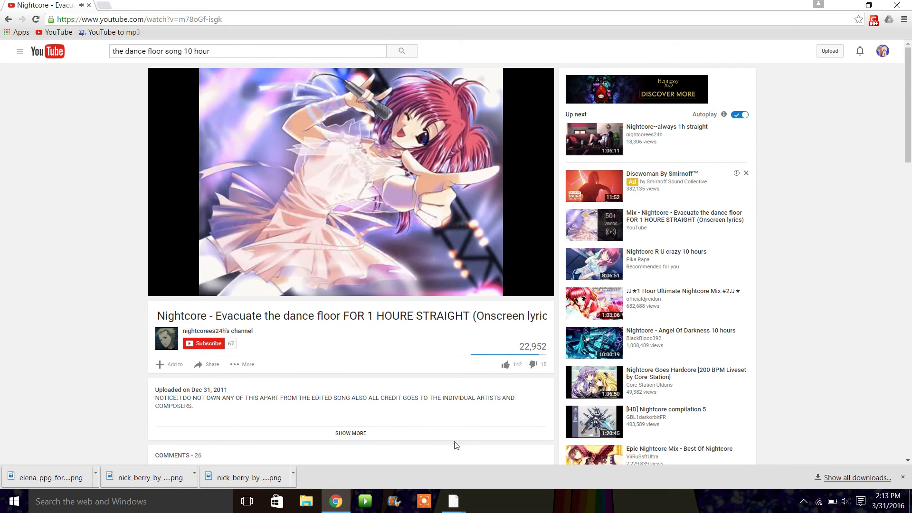
mouse_move(456, 503)
click(414, 467)
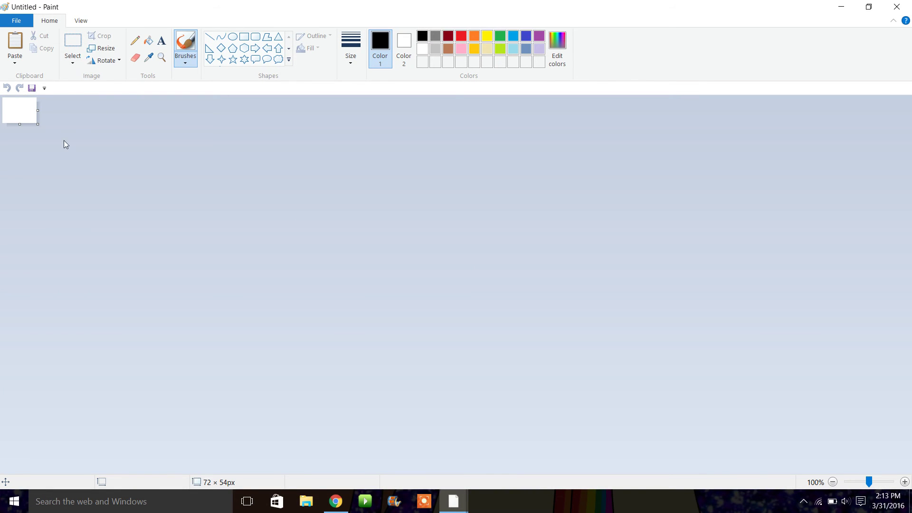
drag(45, 129, 410, 416)
click(233, 37)
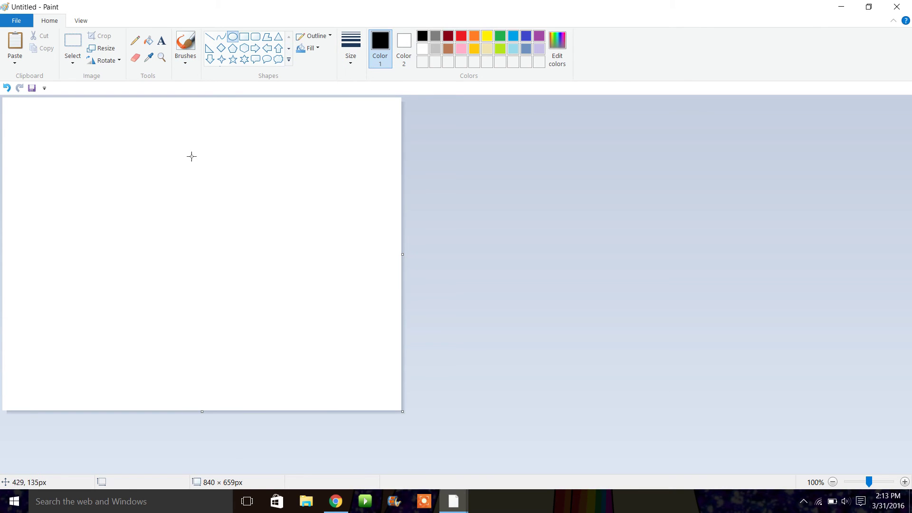
drag(127, 121, 270, 260)
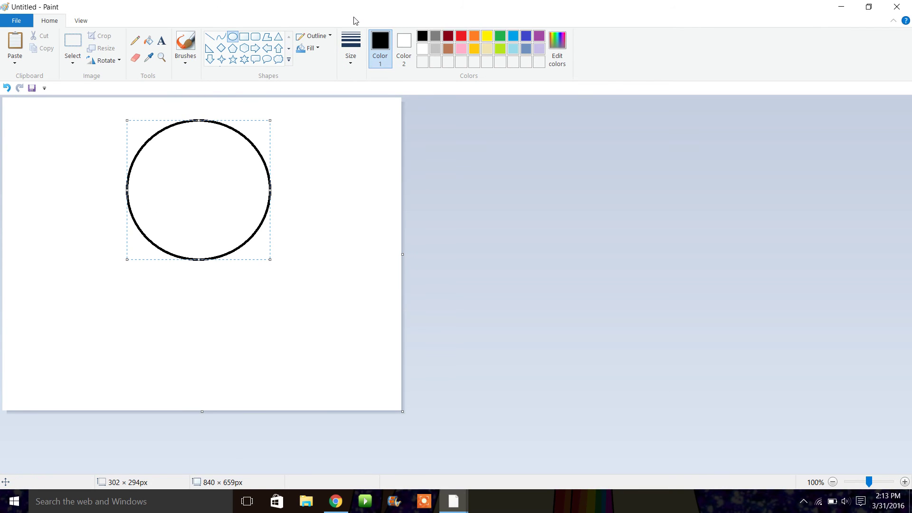
key(ctrl+z)
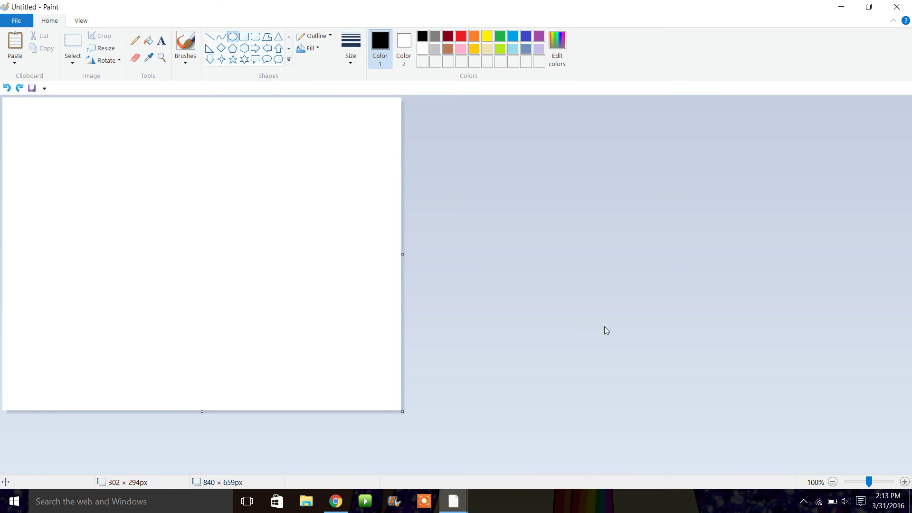
Step: Enlarge the blank canvas to 5536 × 4320 px
click(832, 483)
click(833, 482)
click(832, 482)
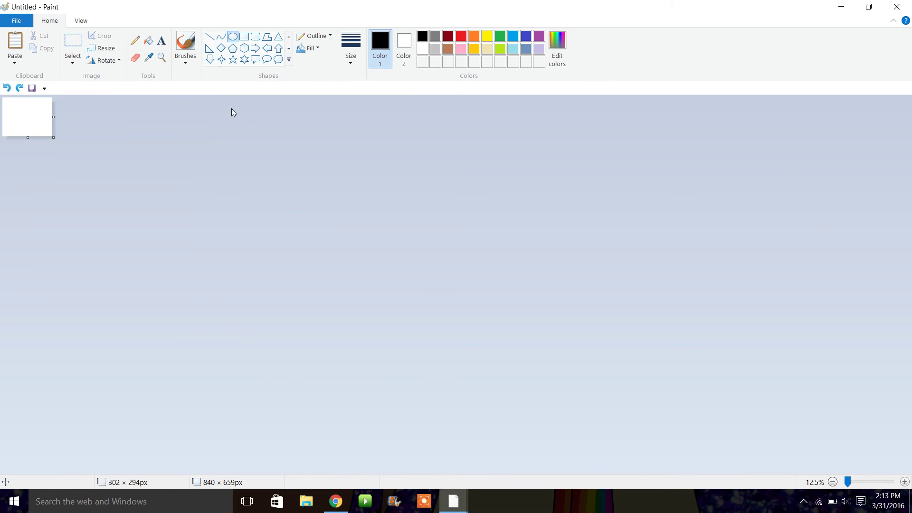
drag(59, 140, 333, 355)
Step: Draw a black head circle about 1961 × 1953 px with the widest outline, shrink it slightly and reposition it
drag(86, 121, 201, 236)
click(346, 67)
click(380, 150)
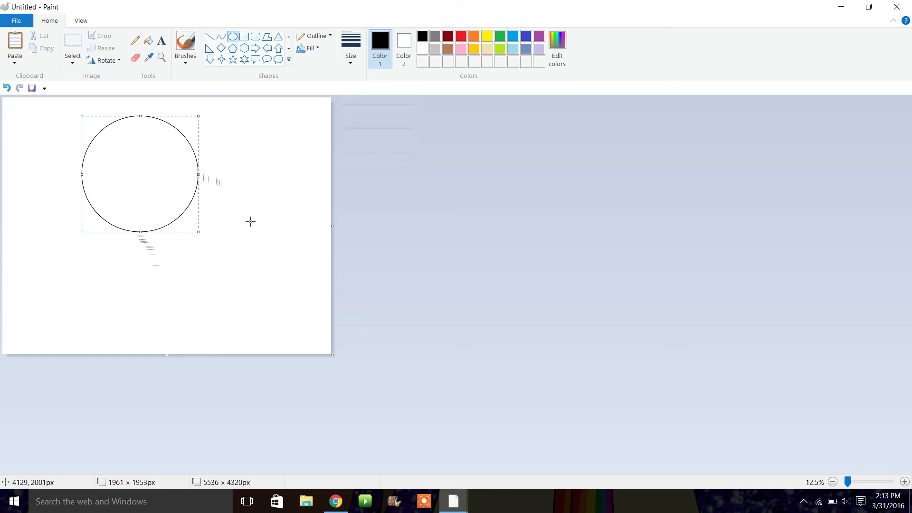
drag(198, 232, 187, 221)
drag(141, 170, 146, 176)
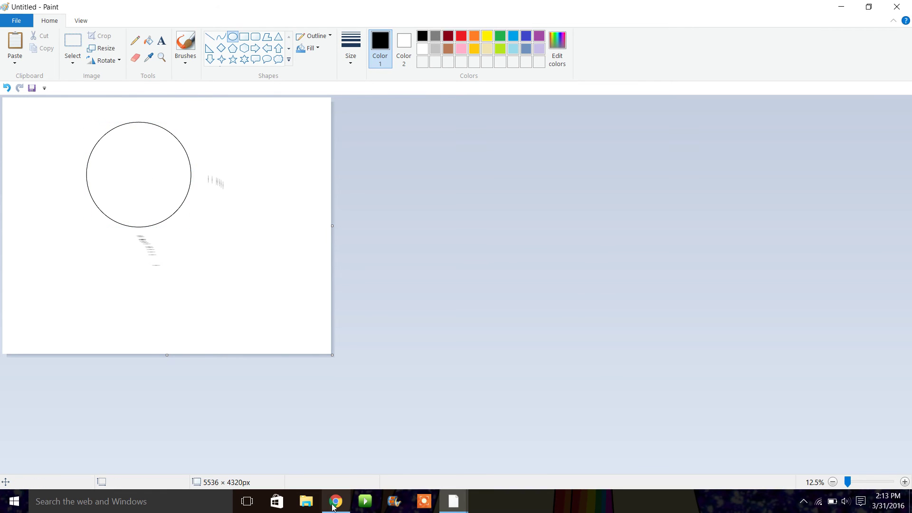
Step: Switch to Chrome, search Google Images for "rowdyruff boys 2016" and open the picture of the three boys on blue, red and green
click(335, 501)
click(112, 5)
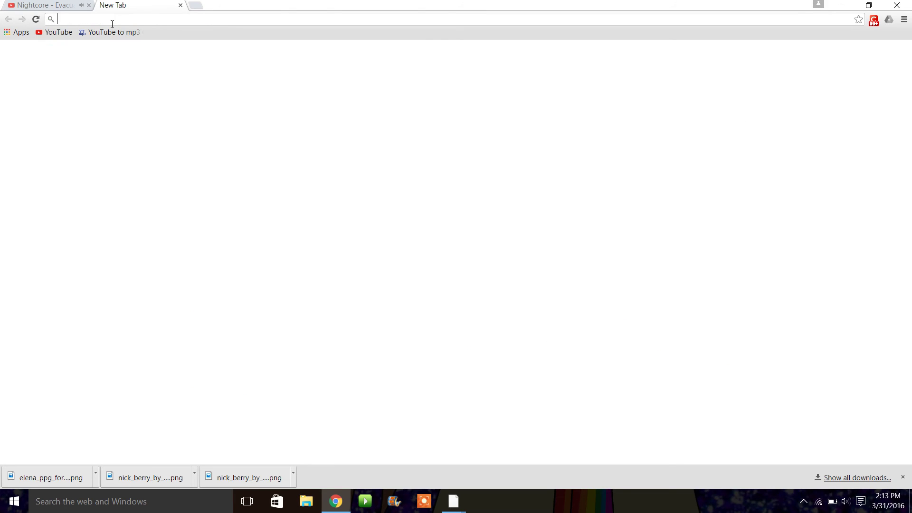
text(rowdyruff boys 2016)
key(Return)
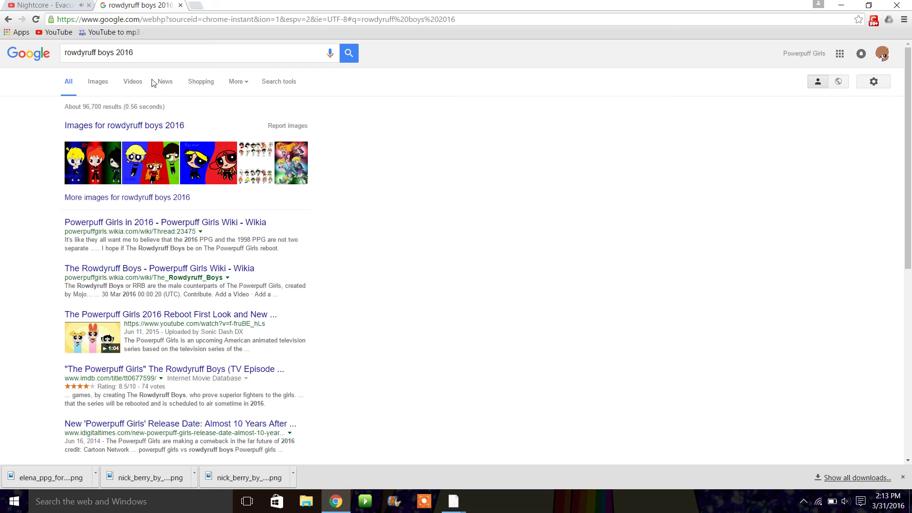
click(101, 84)
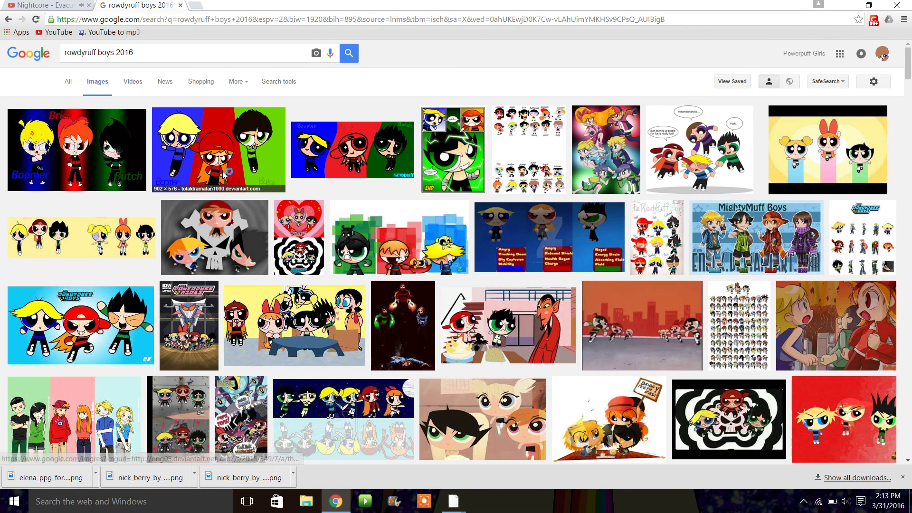
click(227, 172)
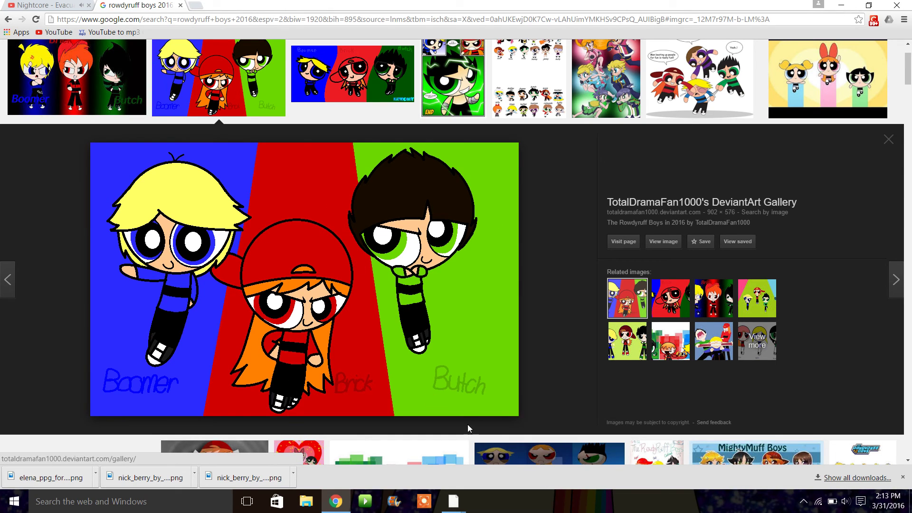
Step: Switch back to the Paint drawing and draw the body's left side and the left leg's inner edge as joined curves below the head
mouse_move(462, 510)
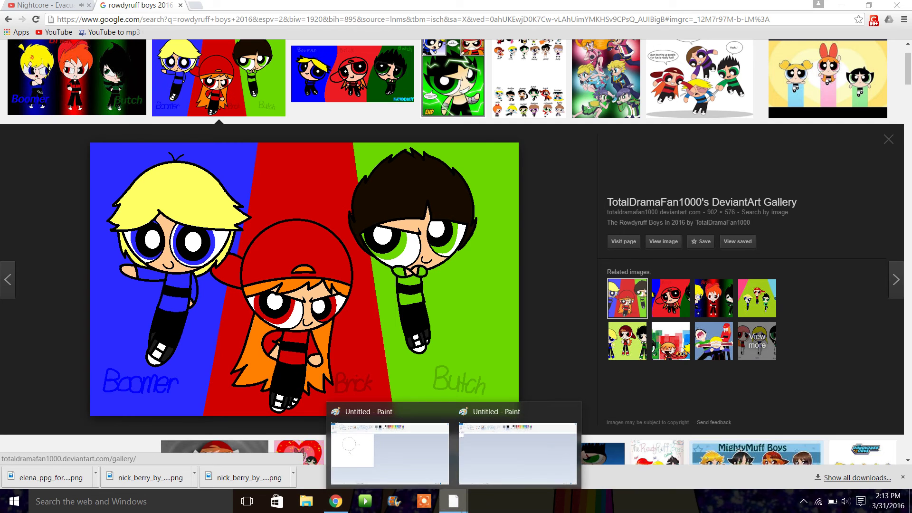
click(390, 449)
click(162, 57)
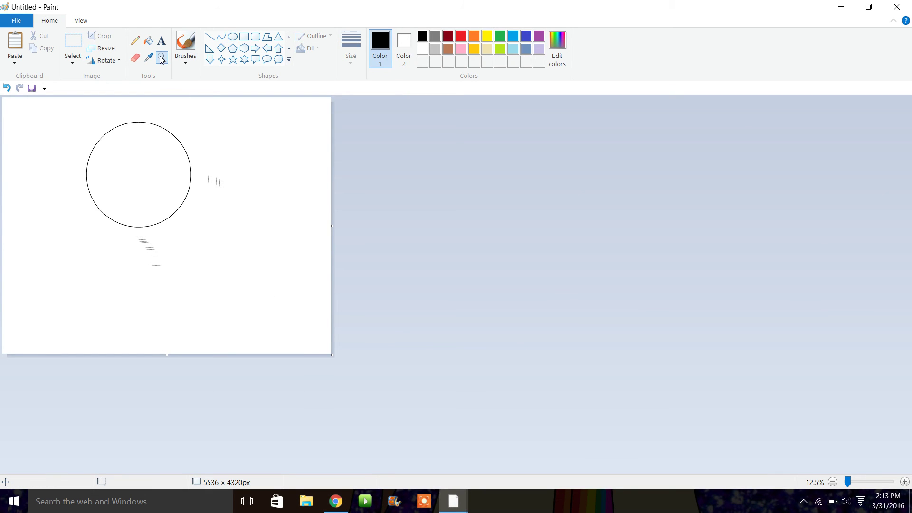
click(233, 266)
click(221, 37)
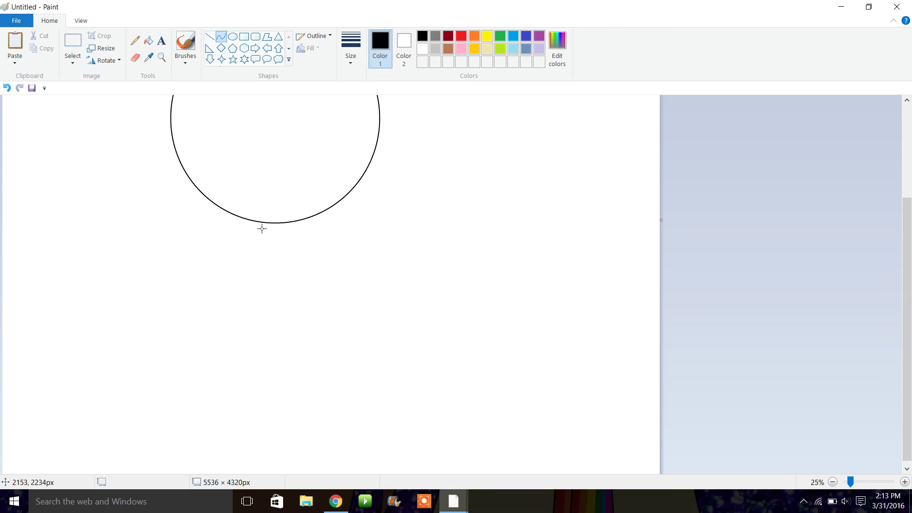
mouse_move(259, 222)
mouse_down()
mouse_move(259, 386)
mouse_move(256, 299)
mouse_move(229, 330)
mouse_move(223, 378)
mouse_up()
click(315, 323)
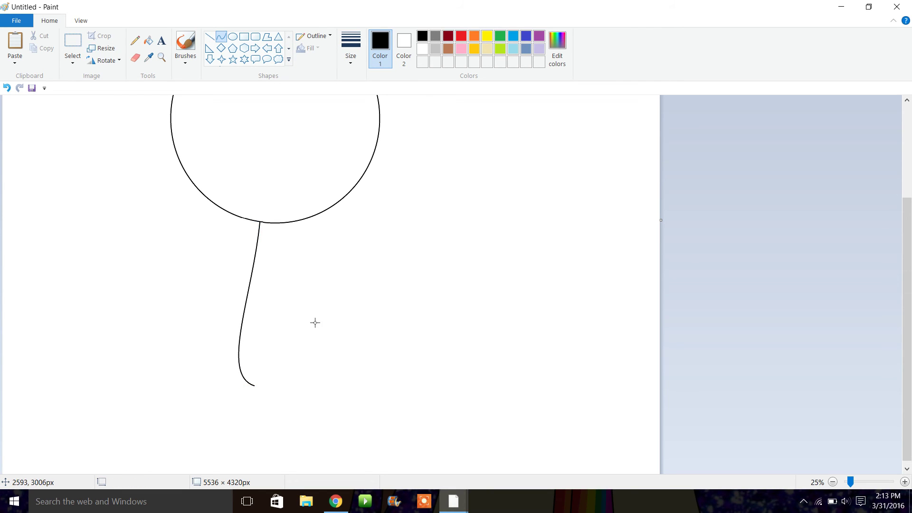
mouse_move(280, 279)
mouse_down()
mouse_move(248, 383)
mouse_move(292, 344)
mouse_move(281, 409)
mouse_up()
click(341, 266)
Step: Draw the body's right side and the right leg's inner edge as curves that meet at the foot
mouse_move(301, 225)
mouse_down()
mouse_move(303, 375)
mouse_move(295, 380)
mouse_move(322, 326)
mouse_move(344, 378)
mouse_move(321, 393)
mouse_up()
click(403, 377)
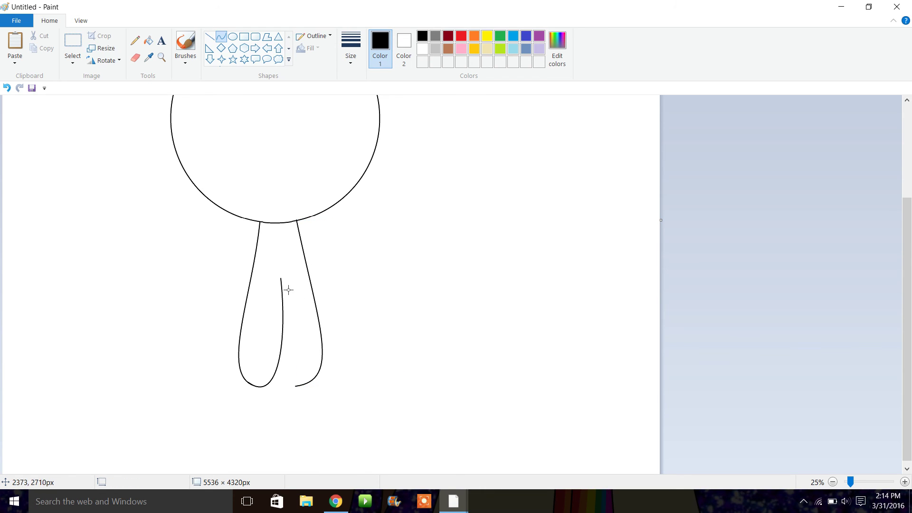
drag(285, 283, 290, 391)
click(217, 224)
Step: Draw a slightly sagging waist curve about 479 × 44 px across the body, touching the top of the leg gap
click(162, 58)
click(418, 342)
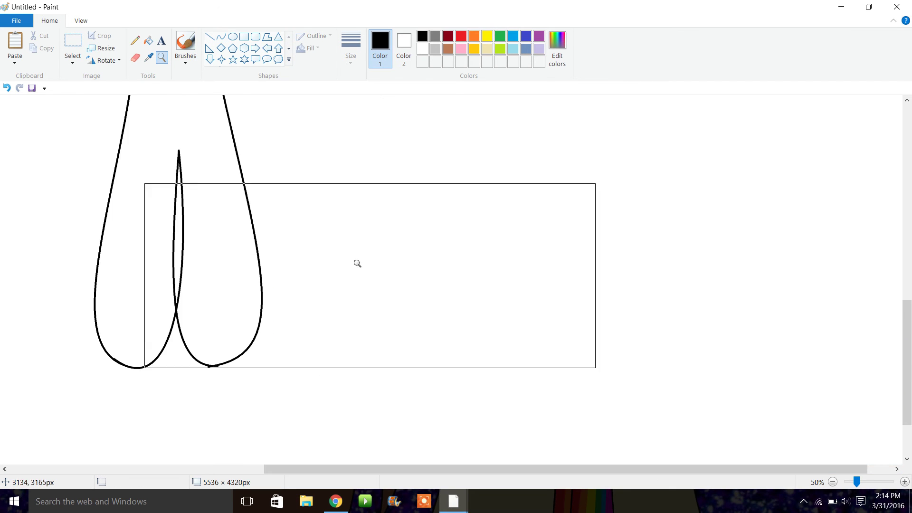
click(275, 182)
click(222, 37)
mouse_move(148, 210)
mouse_down()
mouse_move(374, 208)
mouse_move(193, 230)
mouse_move(276, 235)
mouse_up()
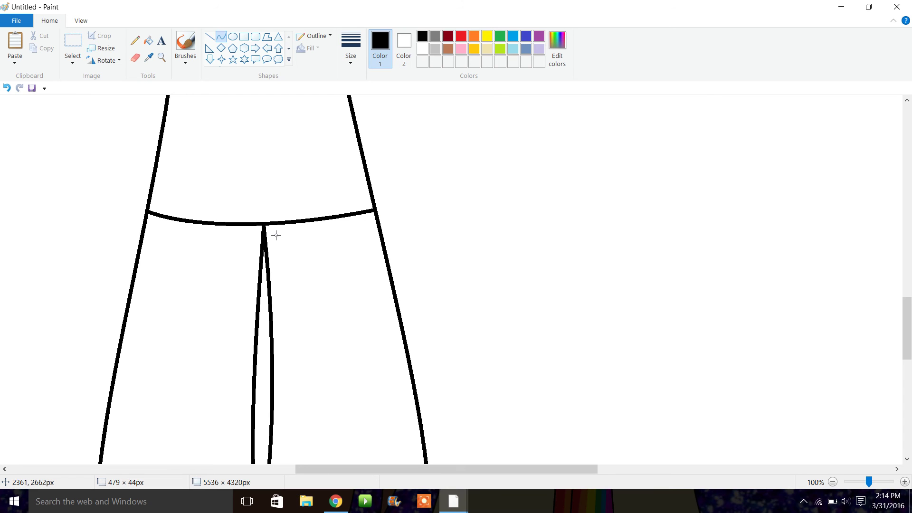
Step: Draw a shallow downward-bowed toe-cap curve across the bottom of the left foot
drag(907, 328, 910, 365)
drag(105, 343, 242, 350)
mouse_move(173, 350)
mouse_down()
mouse_move(171, 358)
mouse_move(193, 358)
mouse_up()
Step: Draw two vertical lines above the left toe cap and cross them with three horizontal lace lines
click(209, 37)
drag(141, 346, 142, 205)
drag(221, 202, 218, 350)
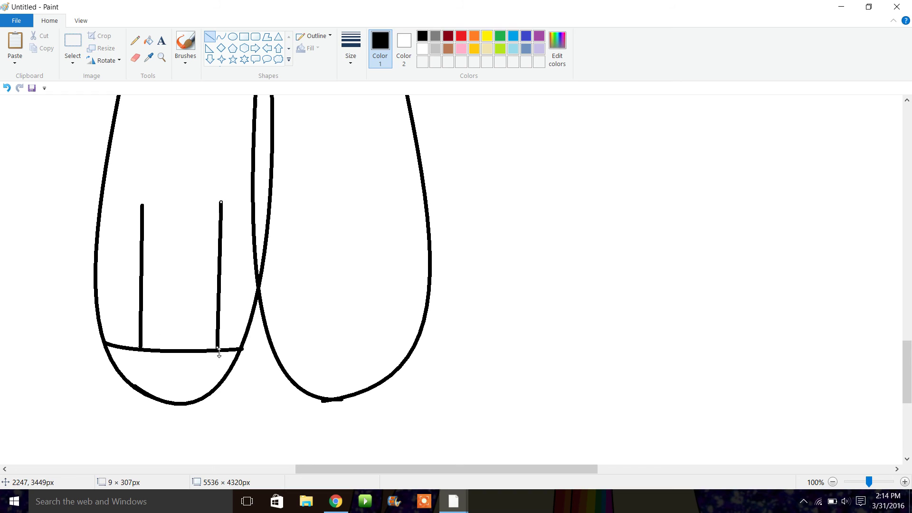
drag(122, 220, 240, 222)
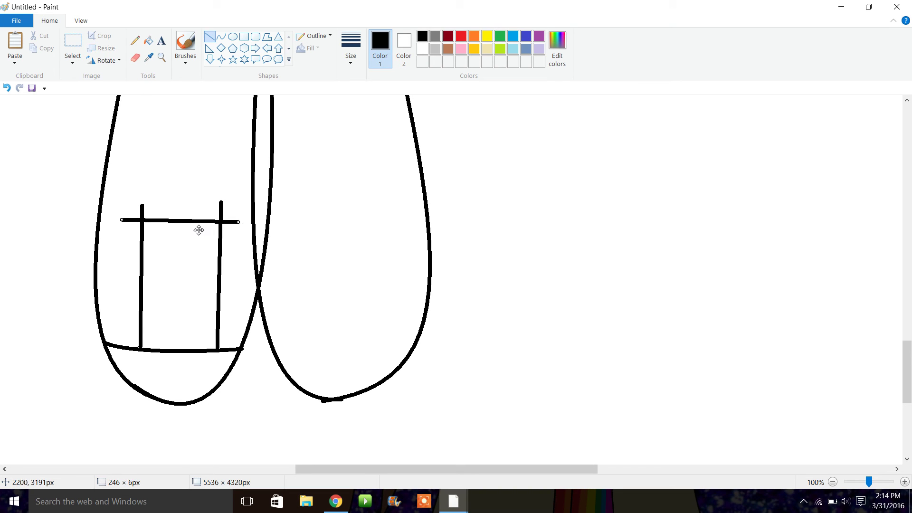
mouse_move(123, 271)
mouse_down()
mouse_move(228, 264)
mouse_move(234, 276)
mouse_up()
mouse_move(122, 300)
mouse_down()
mouse_move(231, 300)
mouse_move(182, 312)
mouse_move(183, 323)
mouse_up()
click(331, 270)
Step: Draw a straight toe-cap line, two vertical lines and three crossing lace lines on the right shoe
drag(277, 355, 415, 351)
drag(312, 210, 314, 357)
drag(372, 206, 379, 353)
drag(287, 217, 397, 222)
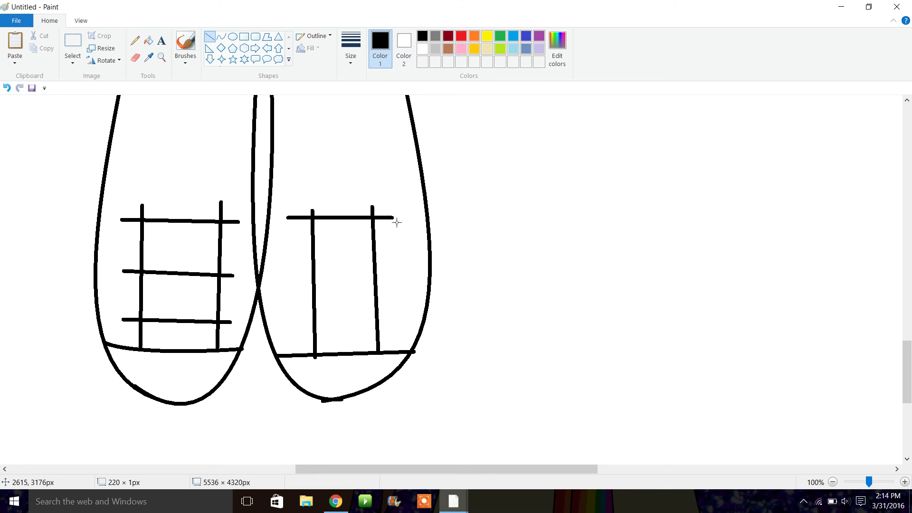
drag(298, 264, 397, 258)
mouse_move(296, 291)
mouse_down()
mouse_move(414, 288)
mouse_move(407, 290)
mouse_up()
Step: Fill both trouser legs and the narrow sliver between them black, leaving the lace blocks and toe caps white
click(151, 40)
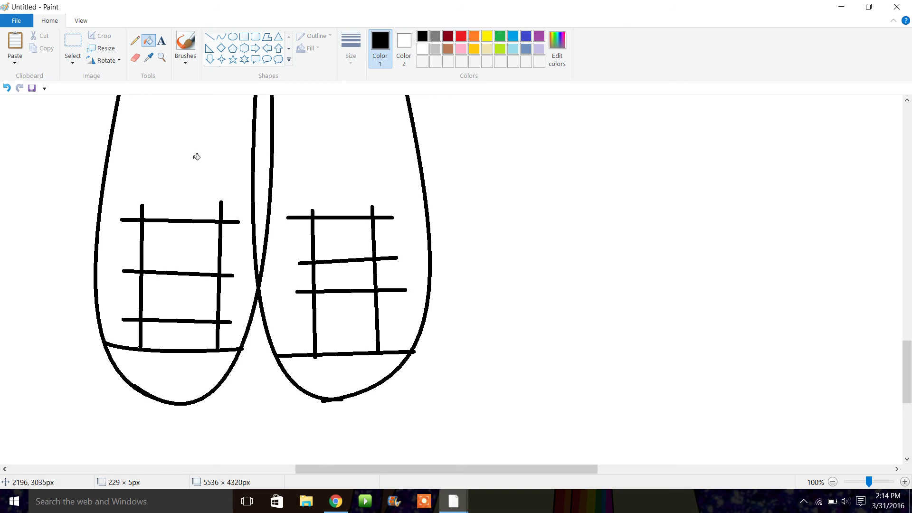
click(201, 170)
click(327, 178)
click(268, 164)
Step: Draw two downward-bowed curves across the torso, the lower about 424 × 69 px, and fill the band between them black
drag(907, 372, 906, 298)
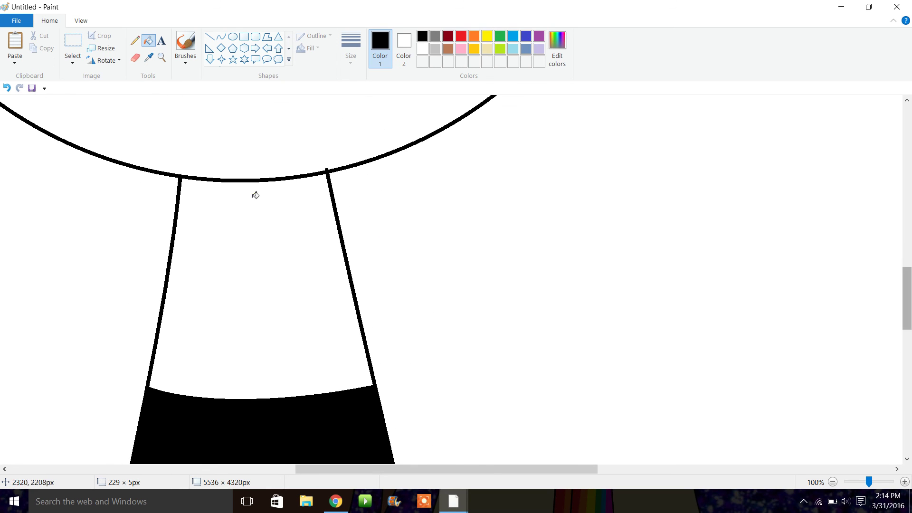
click(221, 36)
drag(173, 236, 339, 222)
drag(257, 227, 265, 278)
mouse_move(162, 324)
mouse_down()
mouse_move(318, 320)
mouse_move(358, 305)
mouse_up()
drag(204, 328, 181, 334)
click(292, 293)
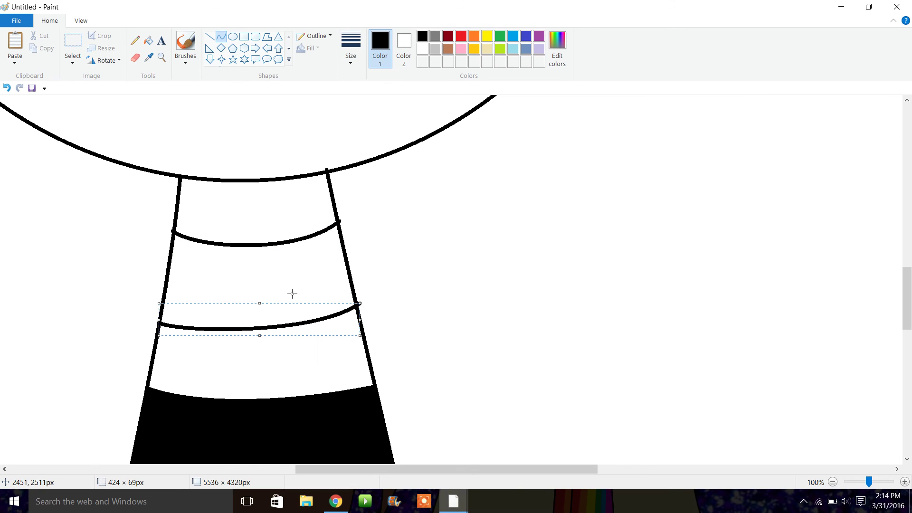
click(149, 41)
click(283, 270)
Step: Try to outline the left arm with dark red curves from the neck to the trousers
click(448, 37)
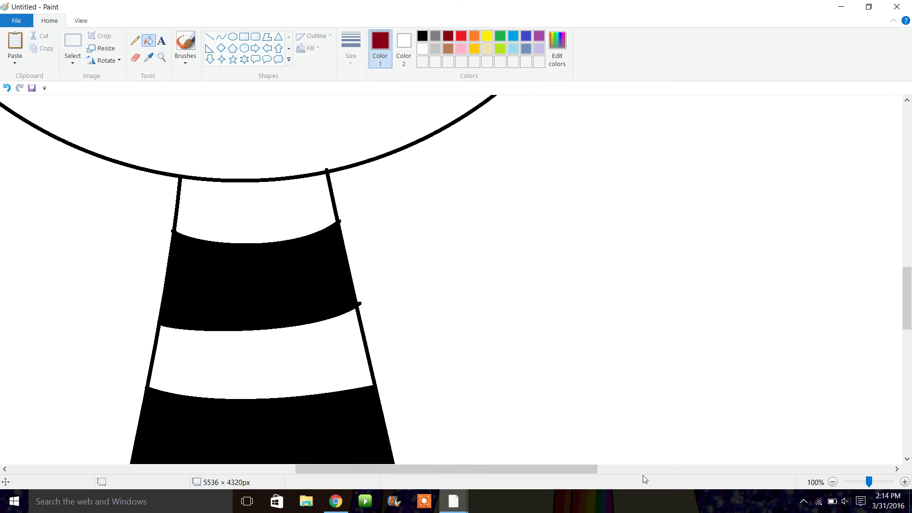
click(832, 482)
drag(470, 469, 368, 426)
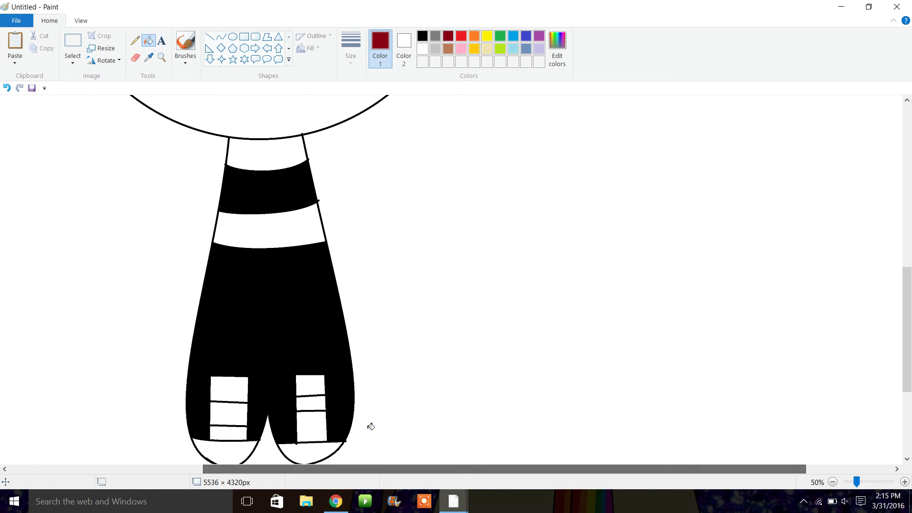
click(221, 37)
mouse_move(228, 136)
mouse_down()
mouse_move(206, 275)
mouse_move(188, 209)
mouse_move(170, 231)
mouse_up()
click(375, 286)
drag(209, 254, 242, 262)
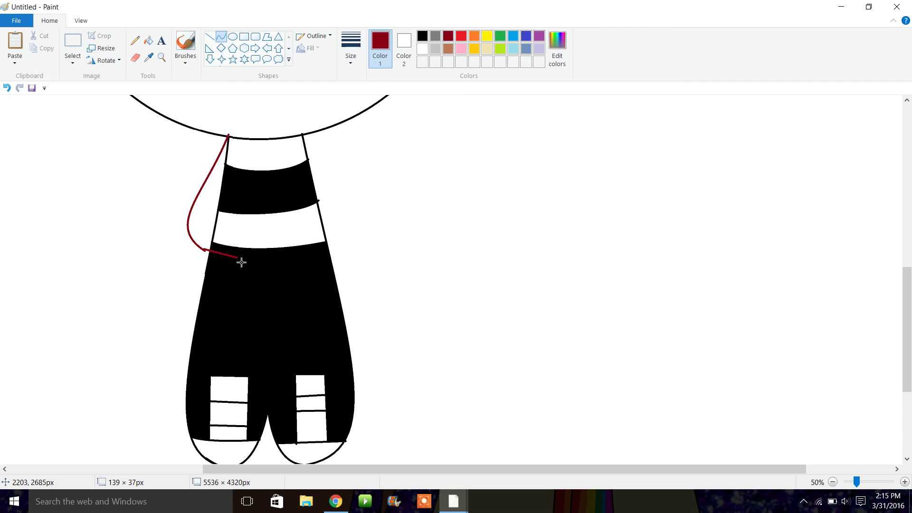
click(222, 267)
click(7, 88)
Step: Try to pencil the left hand in dark red over the trousers, and undo the whole arm outline
click(161, 57)
click(320, 242)
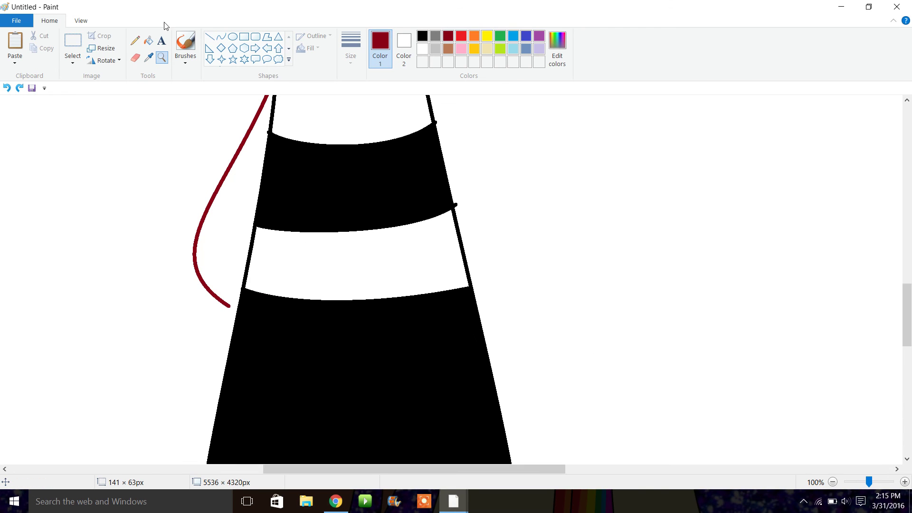
click(135, 43)
click(350, 48)
click(378, 151)
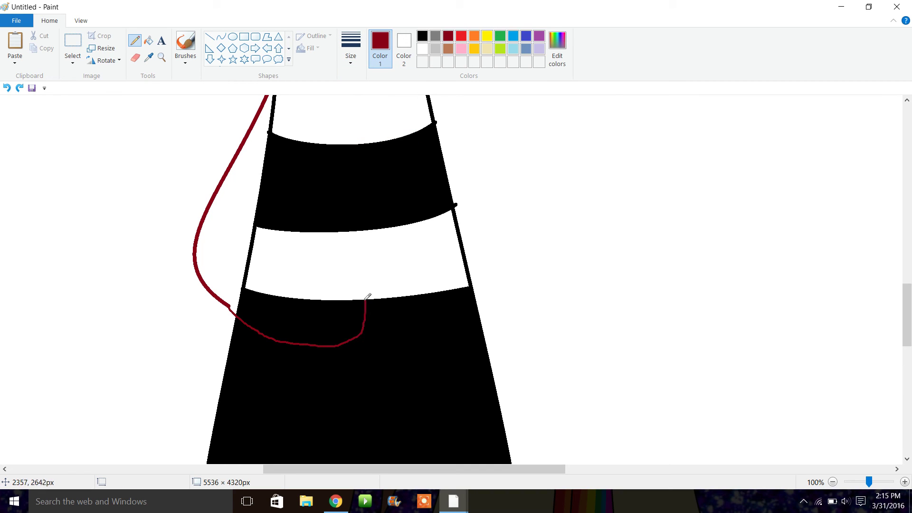
click(7, 88)
click(7, 88)
Step: Pencil a freehand dark red outline of the bent left arm from the neck to a hand resting on the waist
click(832, 482)
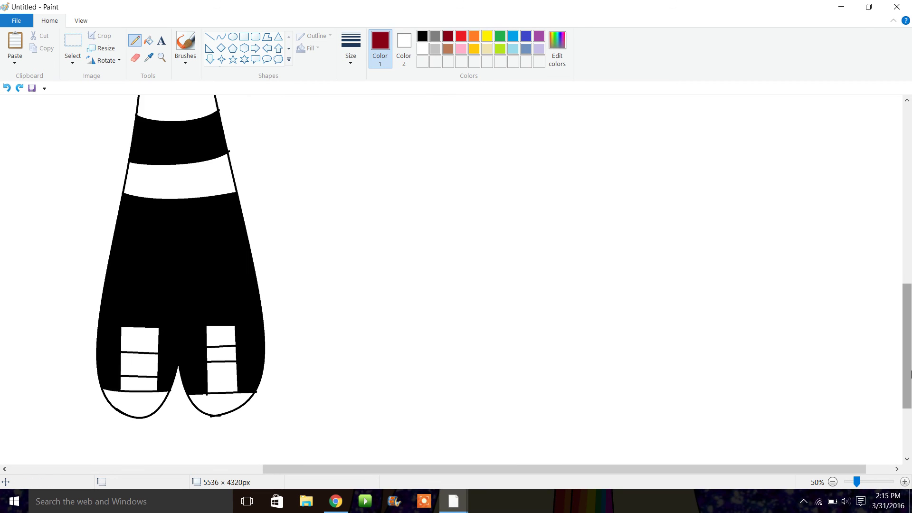
scroll(395, 301, up, 3)
drag(139, 209, 99, 246)
mouse_move(76, 298)
mouse_down()
mouse_move(108, 332)
mouse_move(154, 334)
mouse_up()
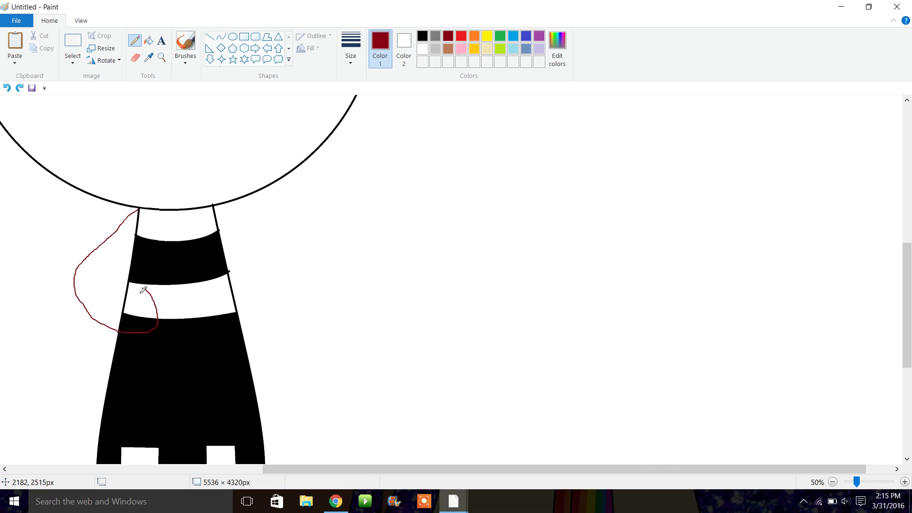
Step: Fill the trouser and body areas inside the left arm white and recolour the arm outline black
click(148, 40)
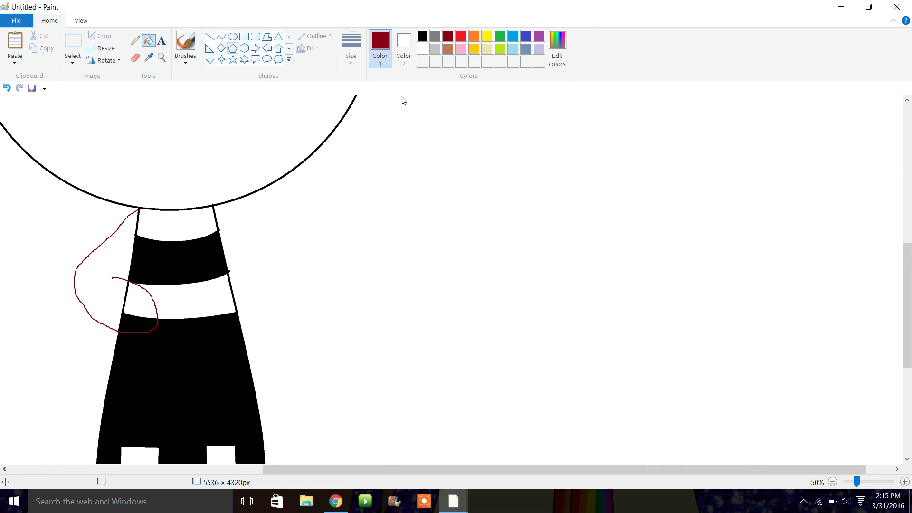
click(421, 51)
click(129, 321)
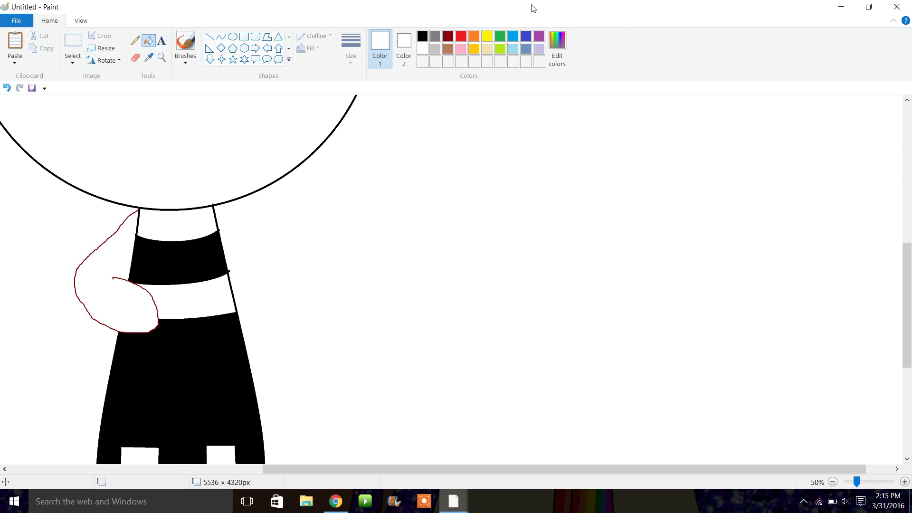
click(422, 36)
click(135, 286)
Step: Draw a black curve for the right arm from neck to trousers, and add a cuff curve above each hand
click(221, 36)
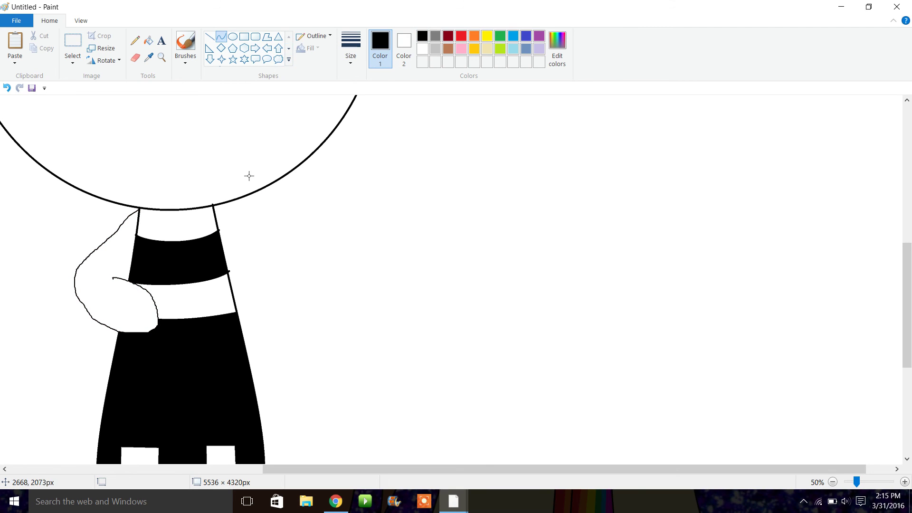
drag(212, 205, 242, 332)
mouse_move(241, 333)
mouse_down()
mouse_move(249, 387)
mouse_move(240, 237)
mouse_move(295, 356)
mouse_up()
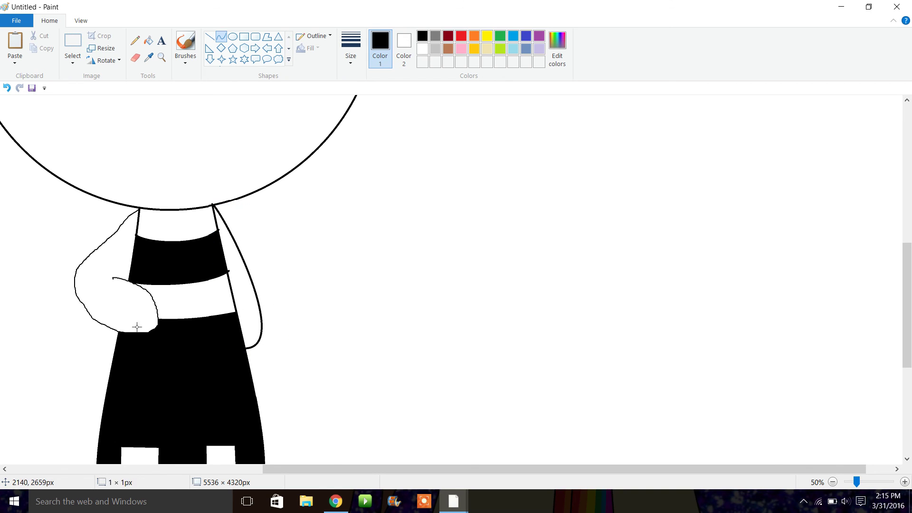
mouse_move(149, 292)
mouse_down()
mouse_move(126, 339)
mouse_move(135, 299)
mouse_move(149, 294)
mouse_up()
click(149, 295)
drag(237, 335, 260, 328)
Step: Fill both sleeves and the shirt's two white bands red
click(148, 41)
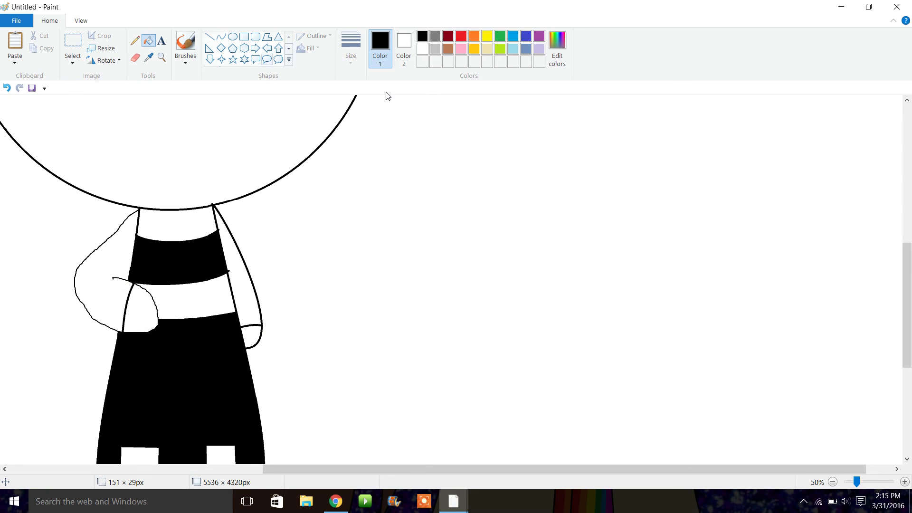
click(461, 35)
click(240, 285)
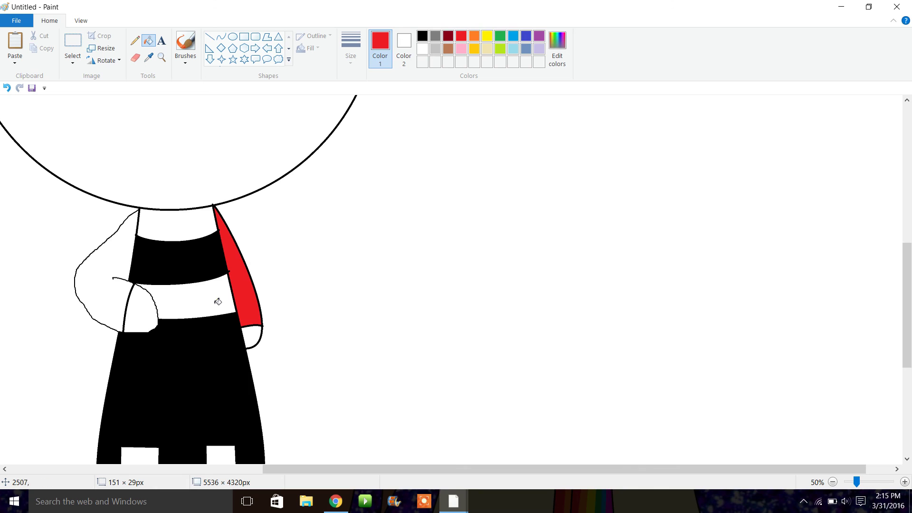
click(217, 302)
click(184, 233)
click(110, 295)
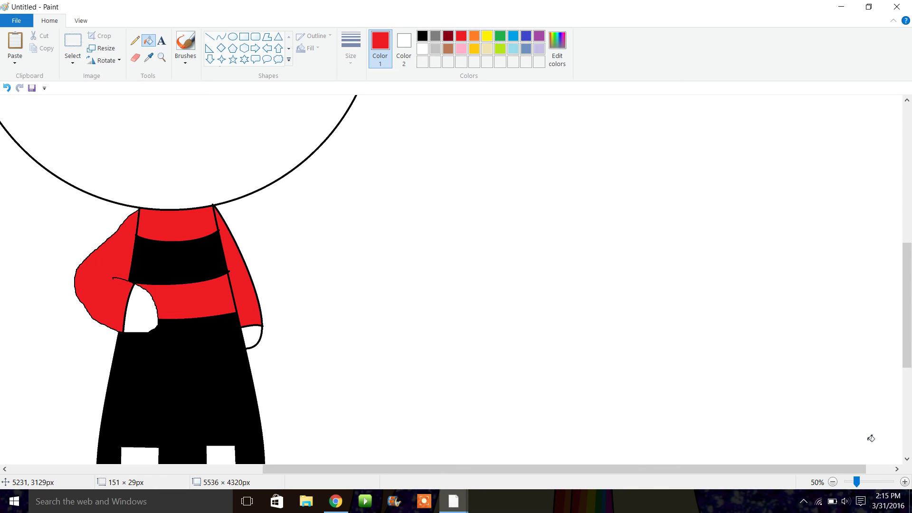
Step: Switch to Chrome to check the red-capped boy in the Rowdyruff Boys reference picture, and return to Paint
click(832, 482)
click(832, 482)
click(160, 58)
click(259, 212)
click(338, 502)
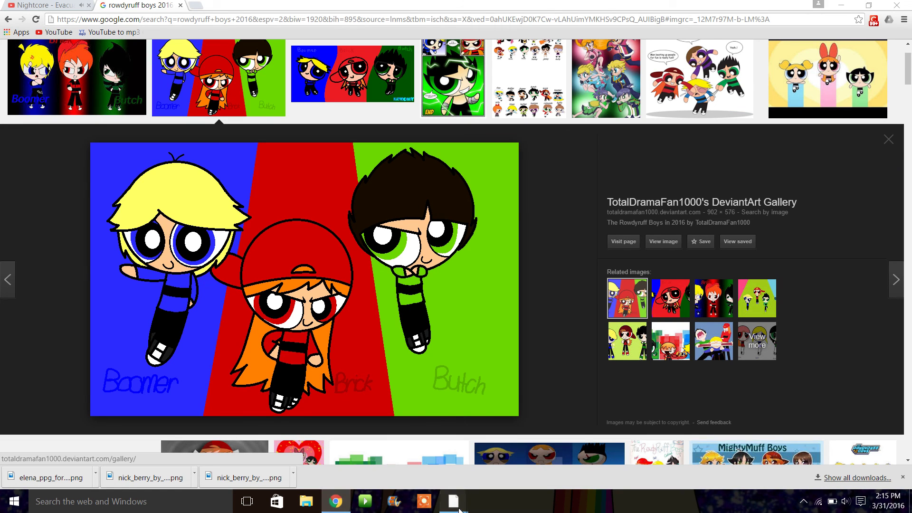
mouse_move(454, 501)
click(416, 463)
Step: Draw a black upward-bowed curve across the full width of the head circle, slightly below its middle
click(263, 215)
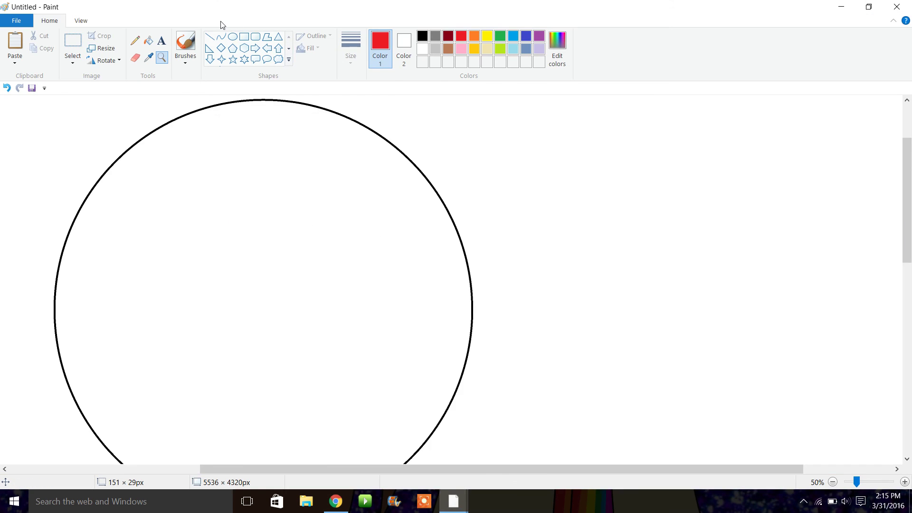
click(221, 37)
click(423, 36)
mouse_move(55, 329)
mouse_down()
mouse_move(161, 322)
mouse_move(476, 332)
mouse_move(471, 327)
mouse_up()
mouse_move(266, 327)
mouse_down()
mouse_move(171, 316)
mouse_move(348, 303)
mouse_move(316, 283)
mouse_up()
Step: Select the Pencil for black freehand lines on the head
drag(394, 470, 224, 465)
click(135, 41)
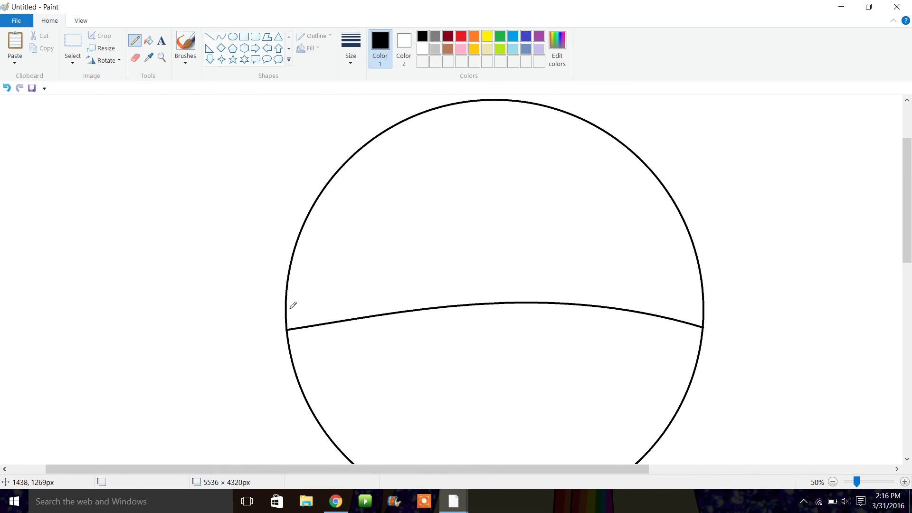